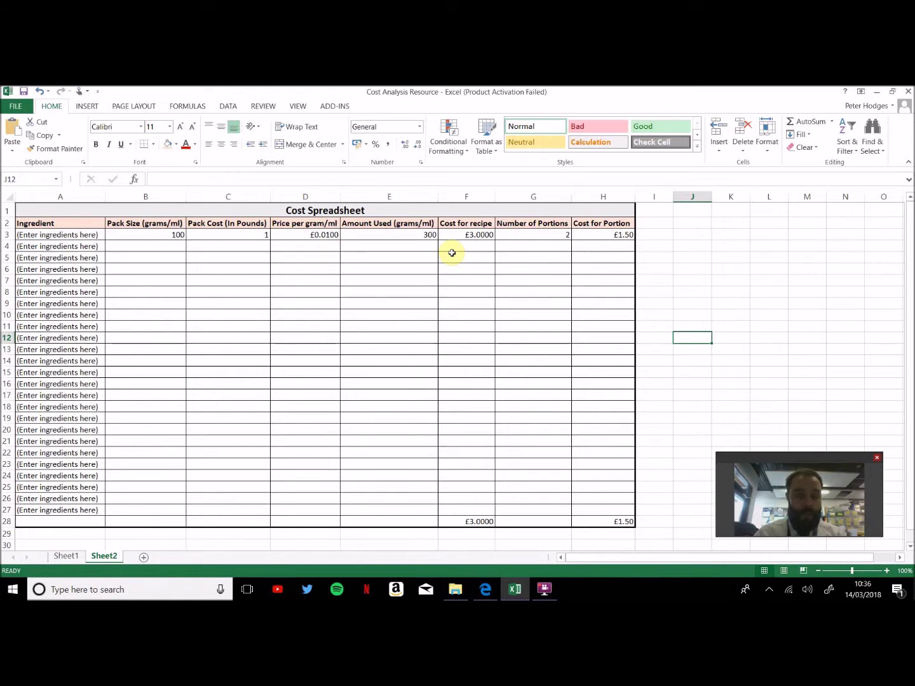
Inspect row 3's sample pack size, pack cost, price-per-gram, amount used and cost formulas
click(162, 236)
click(321, 236)
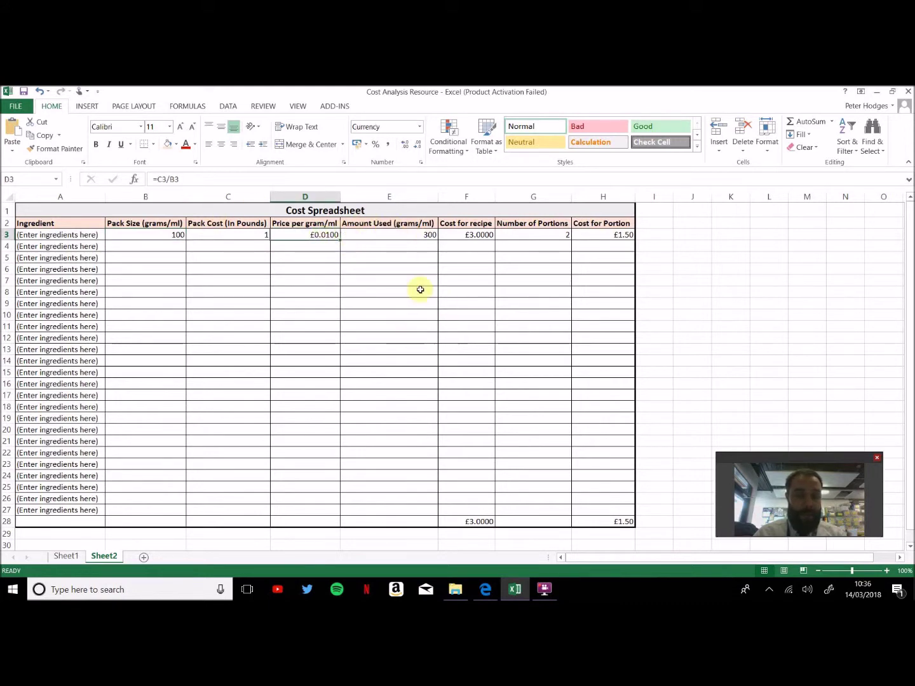
click(524, 233)
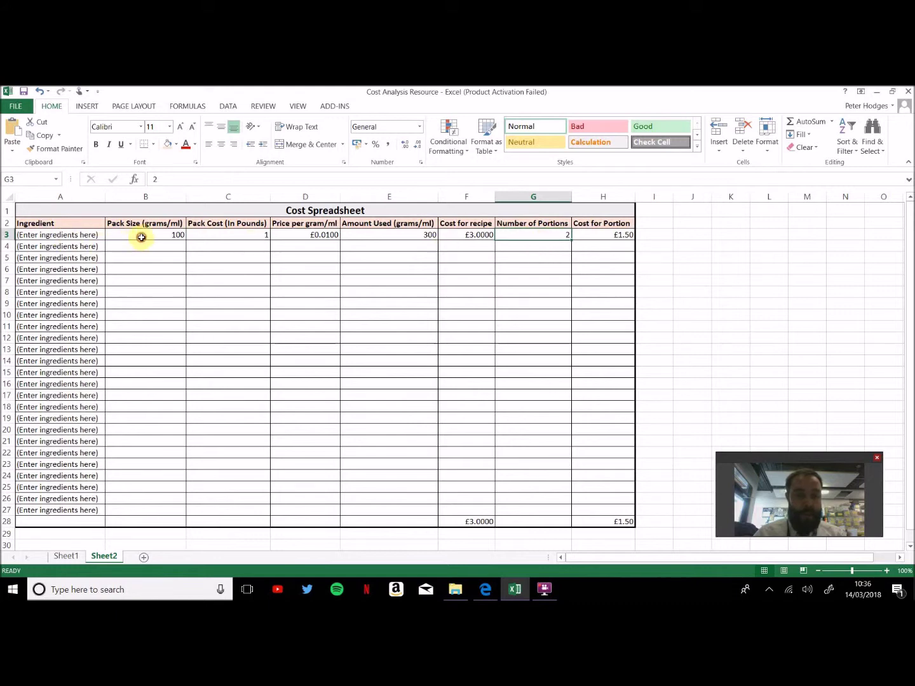
click(178, 239)
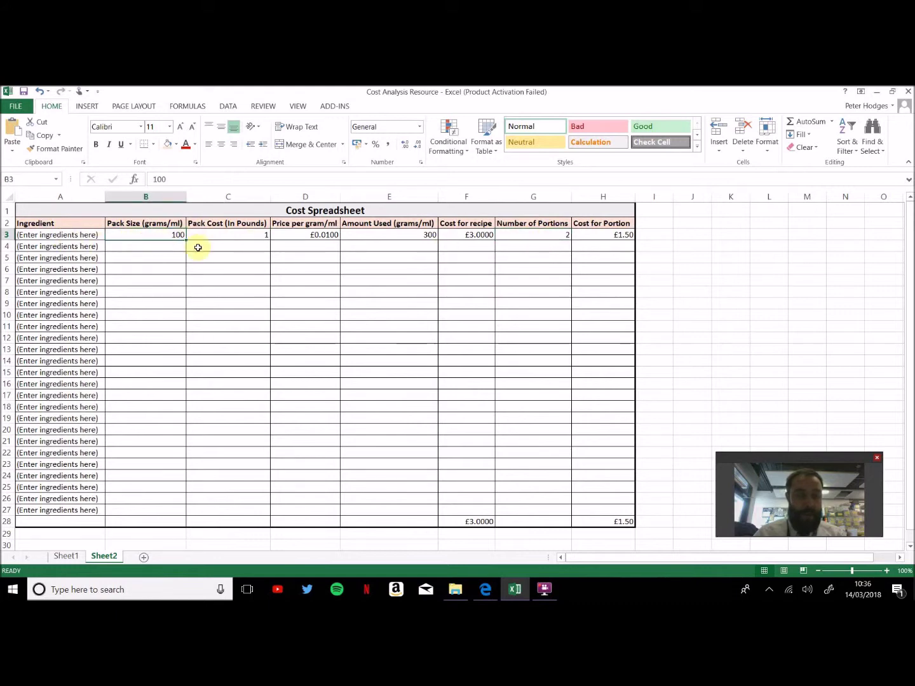
click(257, 235)
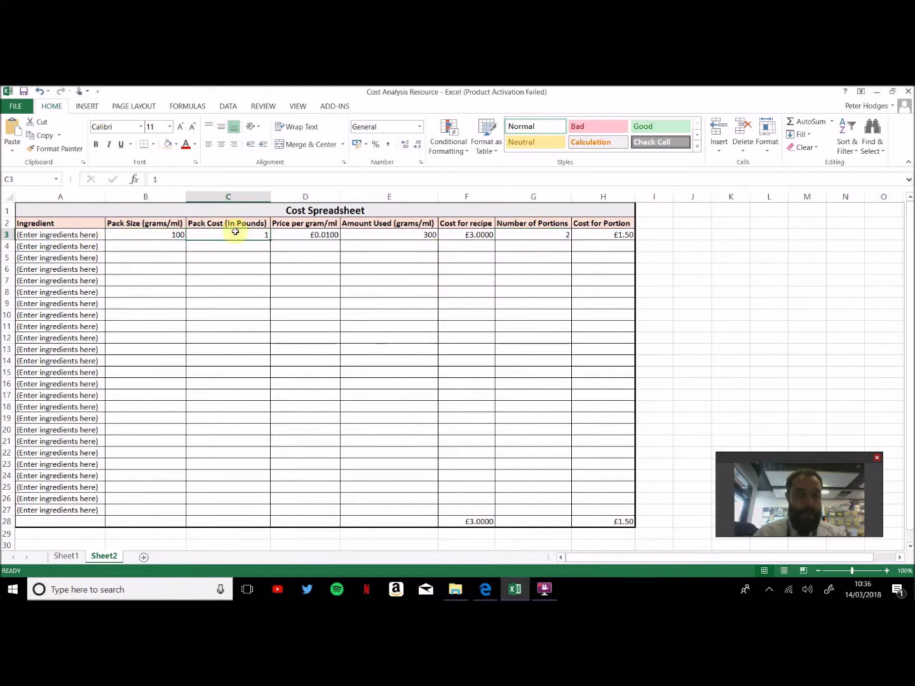
click(319, 234)
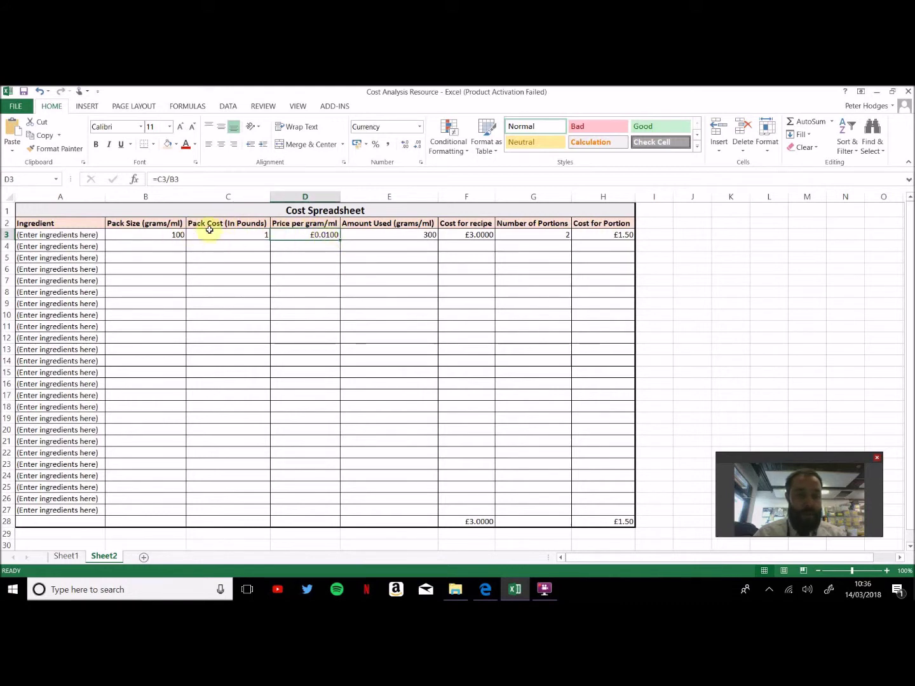
click(413, 235)
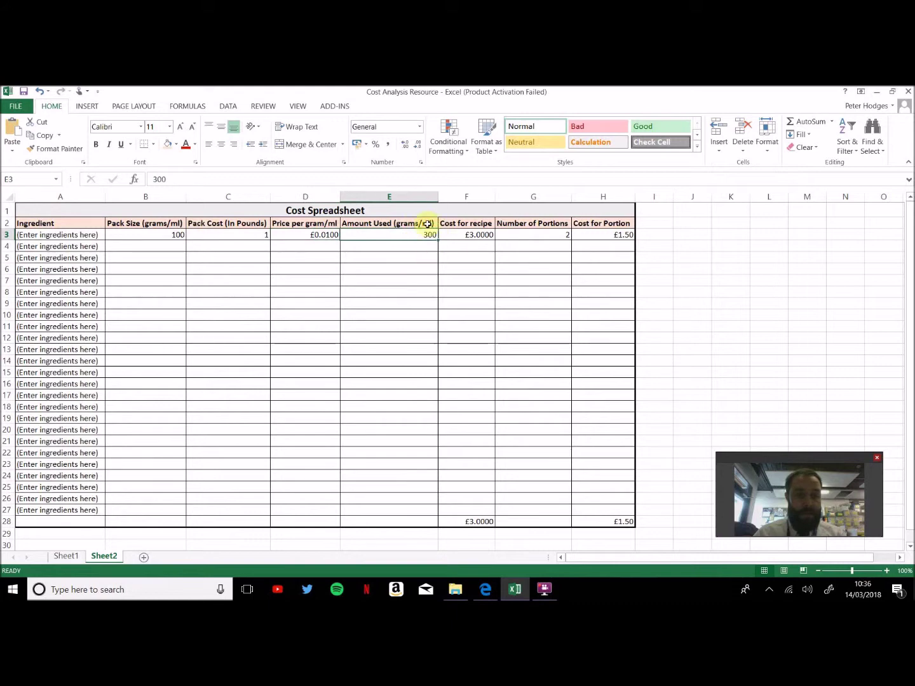
click(486, 237)
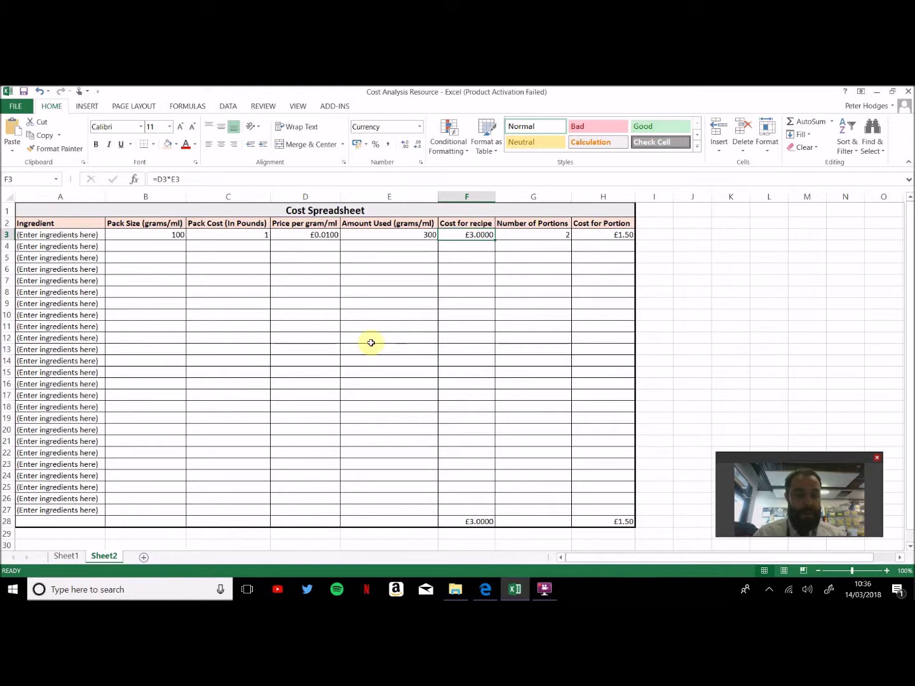
Clear the sample values in B3:C3, E3 and G3, leaving #DIV/0! in the formula cells
drag(175, 242, 231, 241)
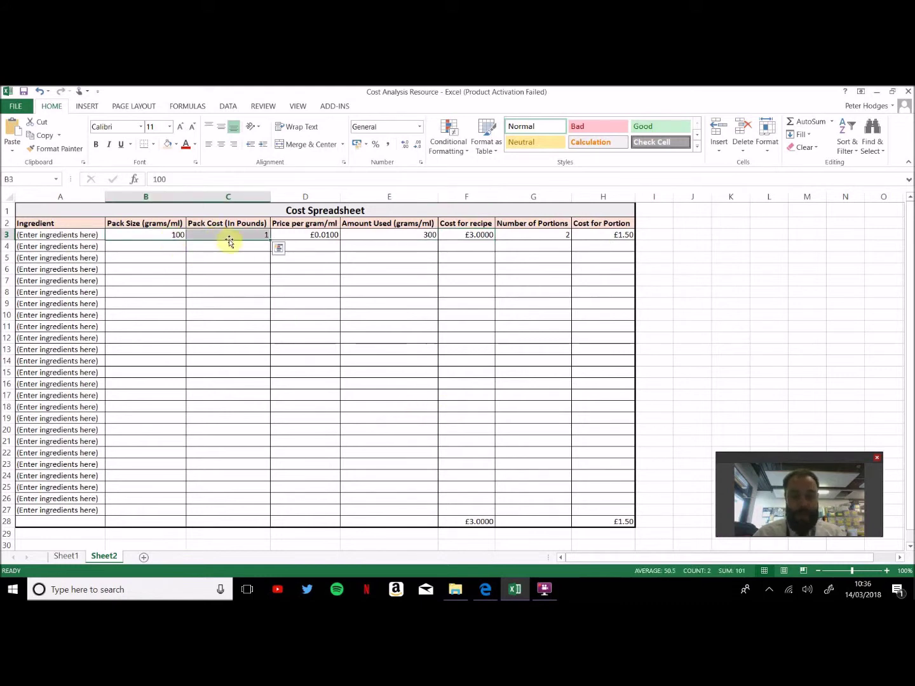
key(Delete)
click(413, 233)
key(Delete)
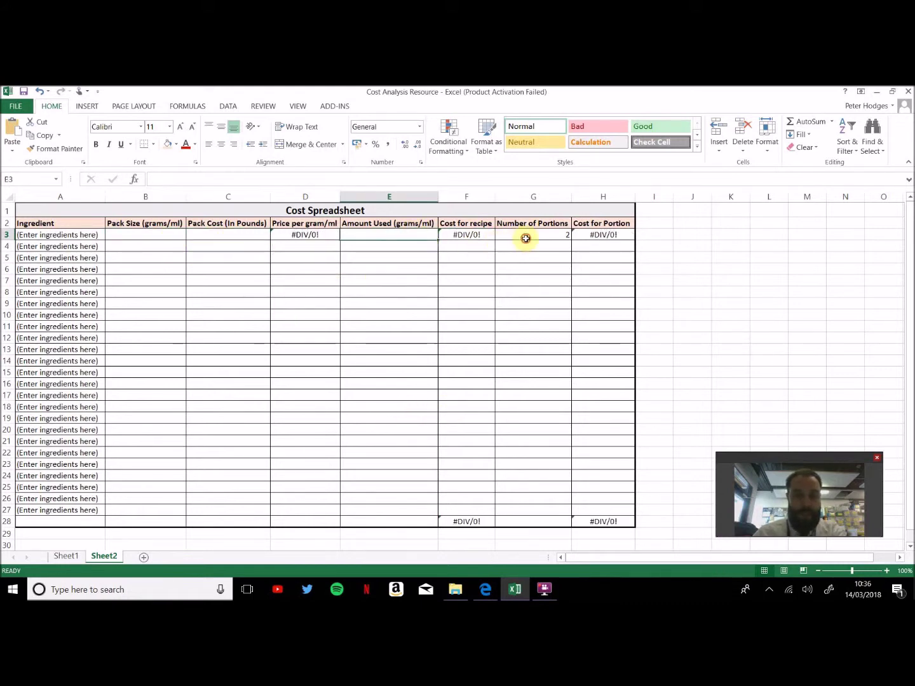
click(525, 237)
key(Delete)
click(535, 270)
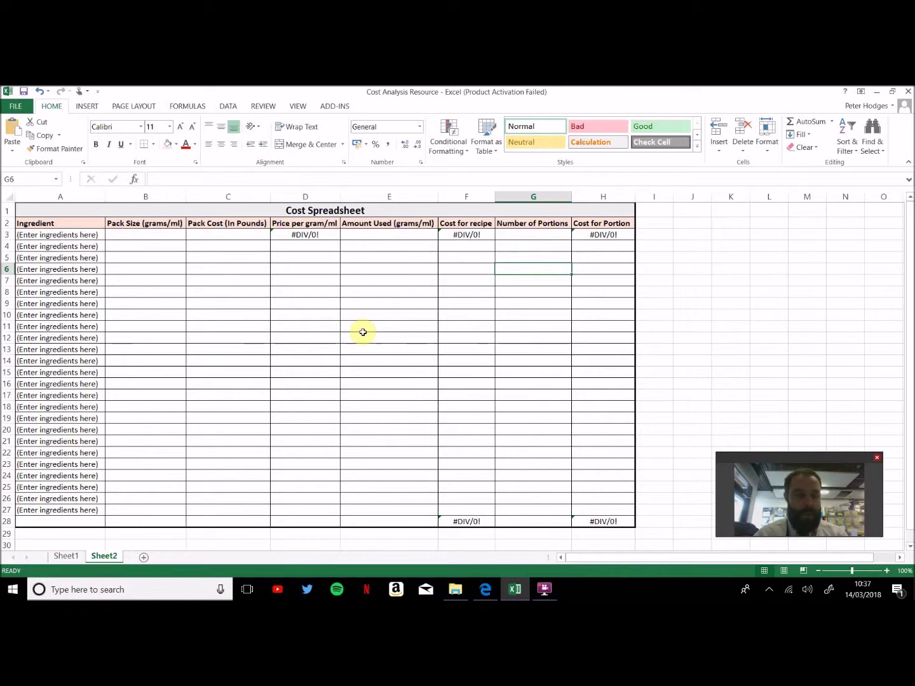
click(486, 591)
Search Bing for 'recipe' in a new Edge tab
scroll(418, 321, down, 3)
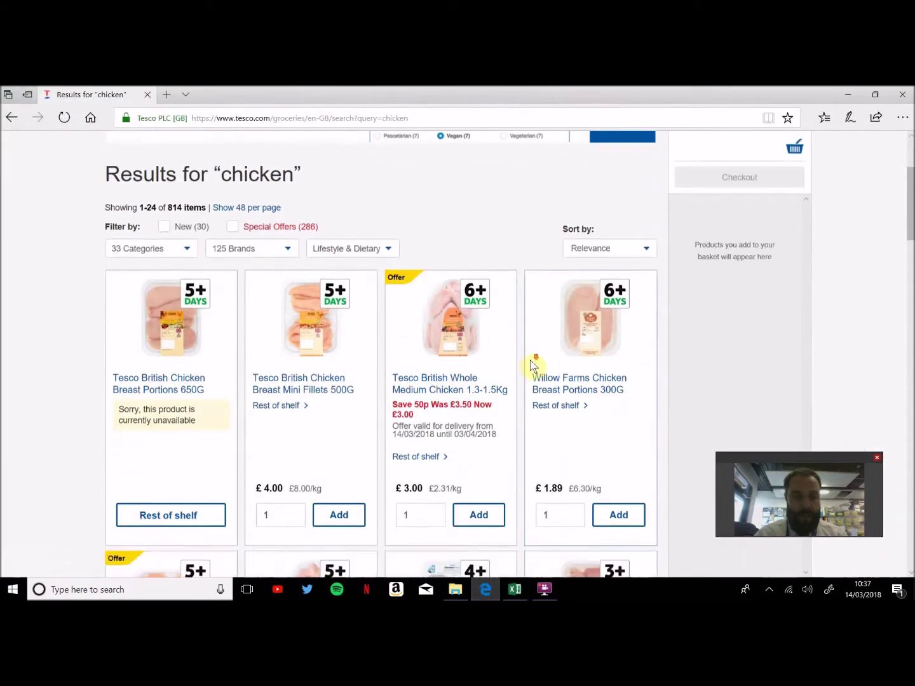
scroll(532, 366, down, 1)
scroll(317, 321, up, 4)
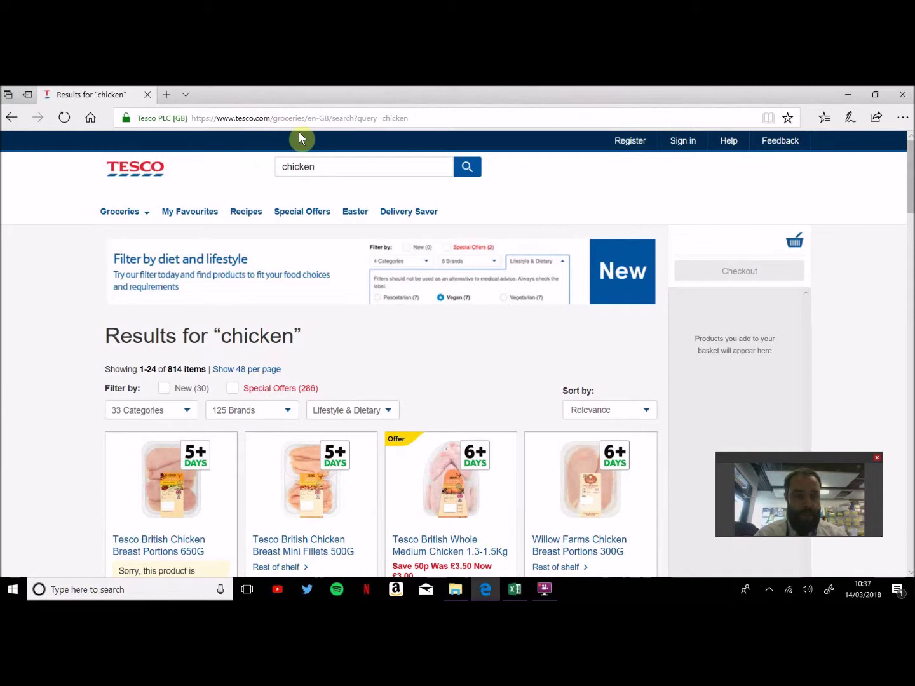
click(168, 94)
text(recipe)
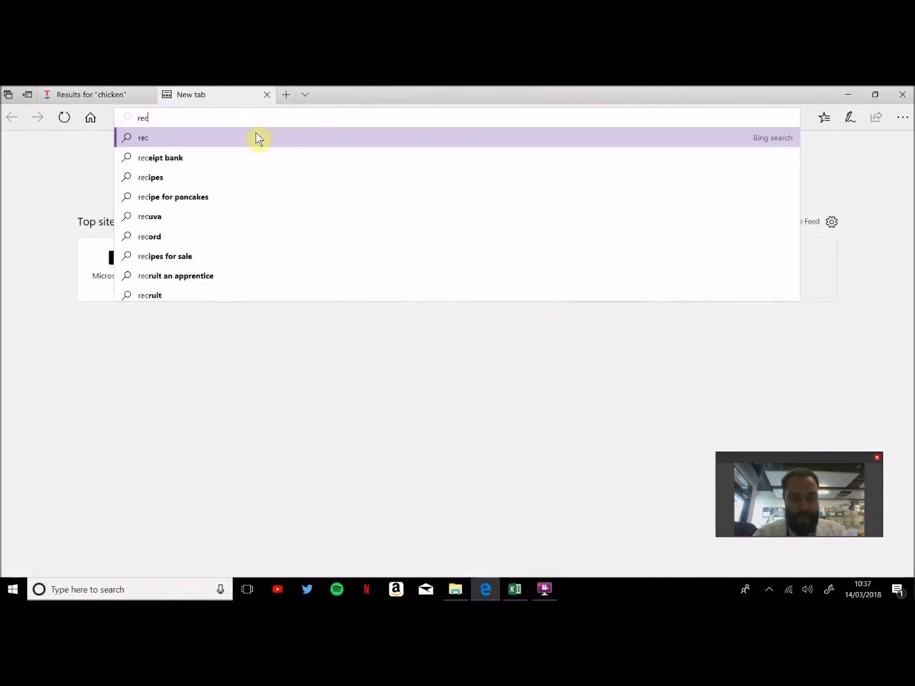
key(Return)
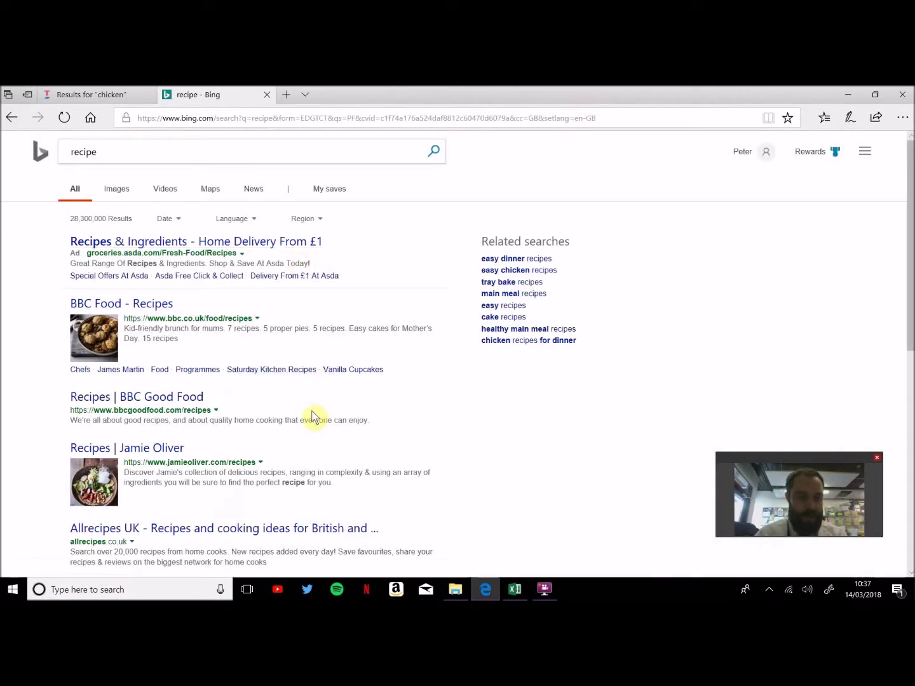
Go through Jamie Oliver's Meals & courses and Mains to the Roast salmon & artichokes recipe
scroll(312, 416, down, 4)
scroll(313, 423, down, 3)
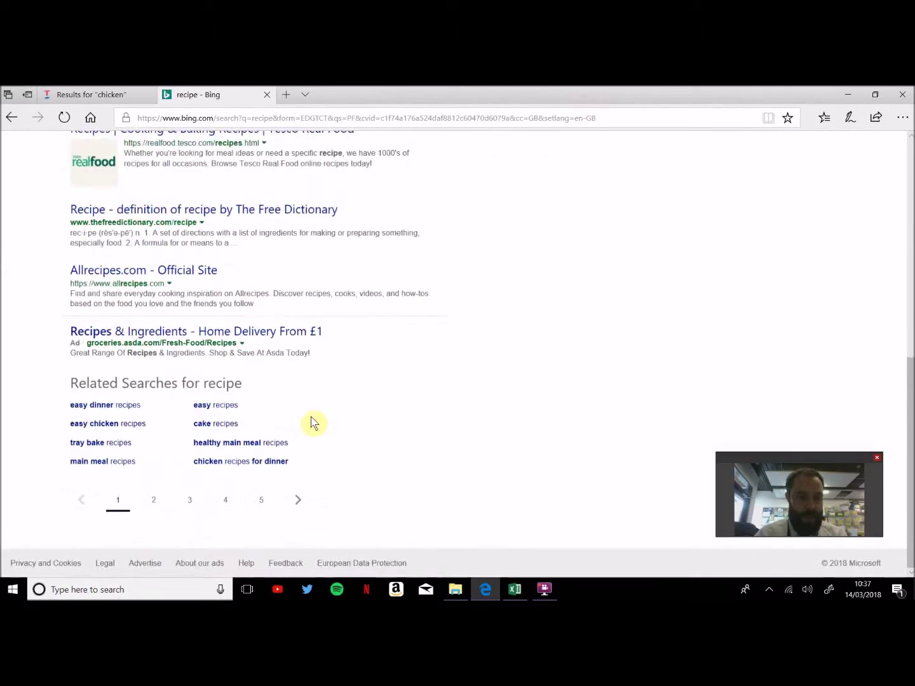
scroll(220, 370, up, 6)
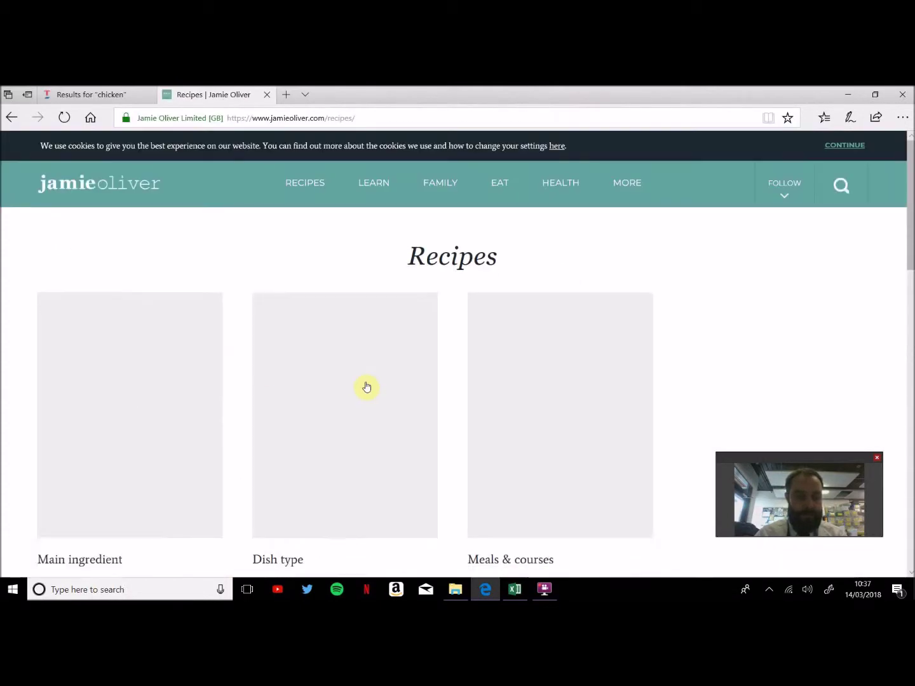
scroll(365, 381, down, 1)
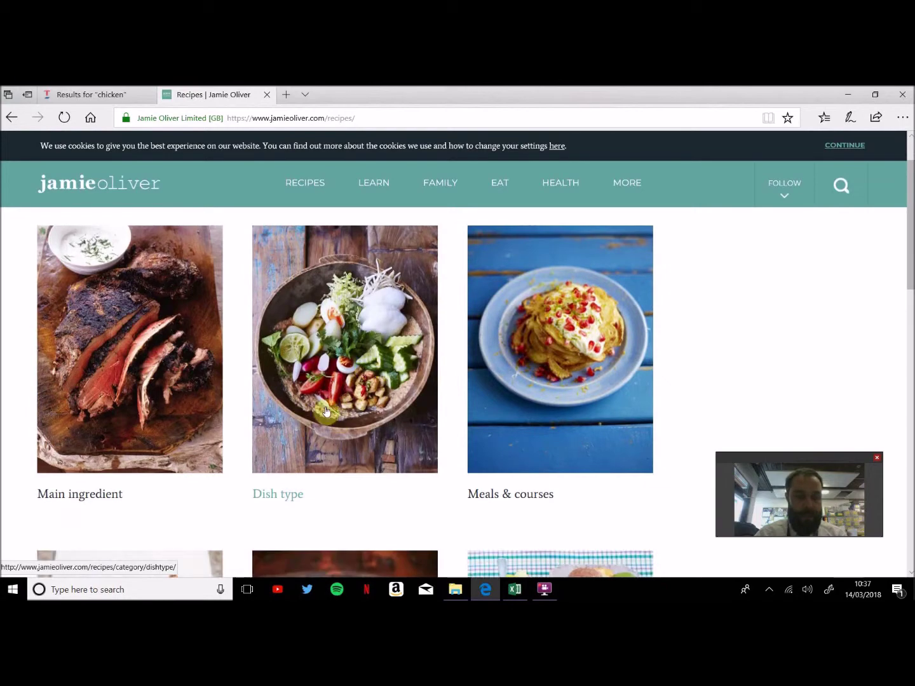
click(568, 448)
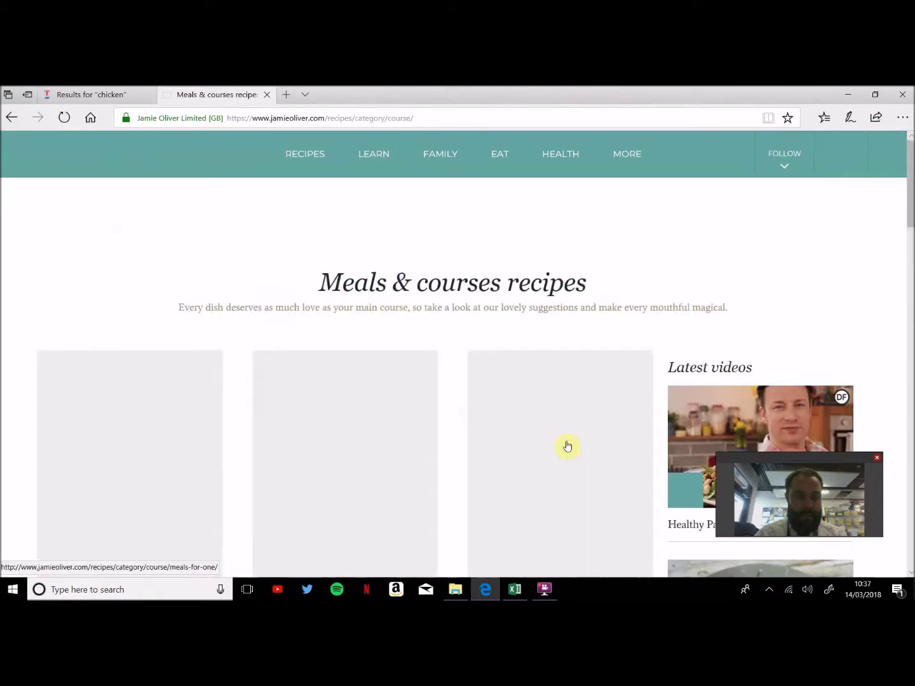
scroll(439, 330, down, 2)
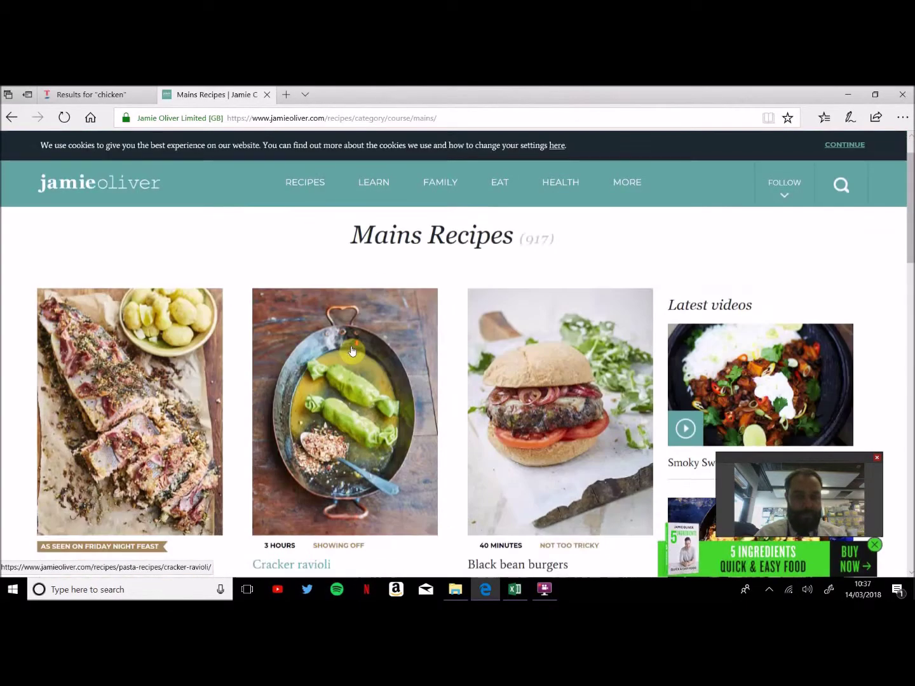
scroll(352, 351, down, 2)
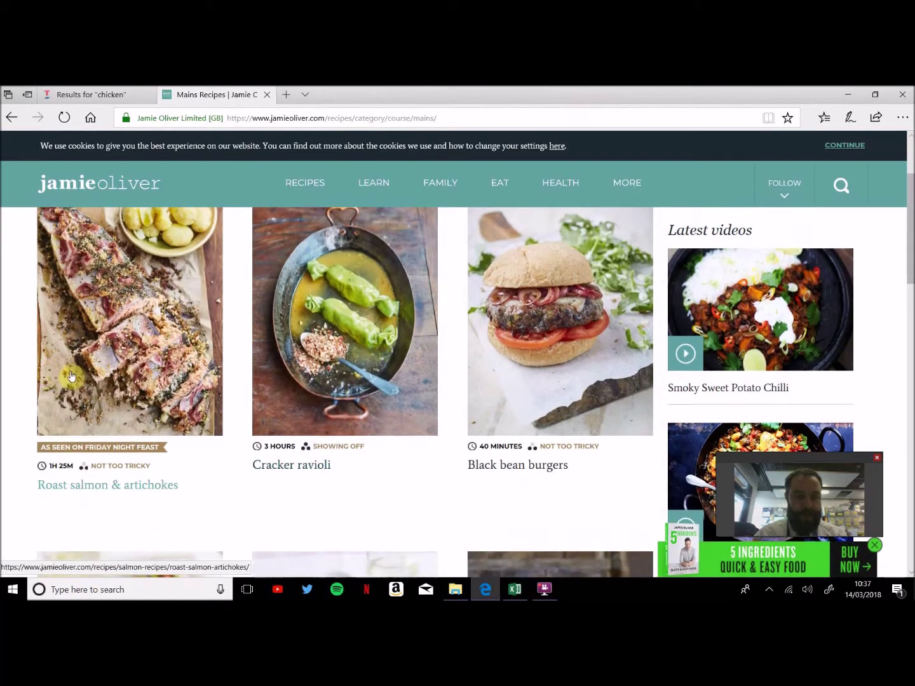
click(71, 376)
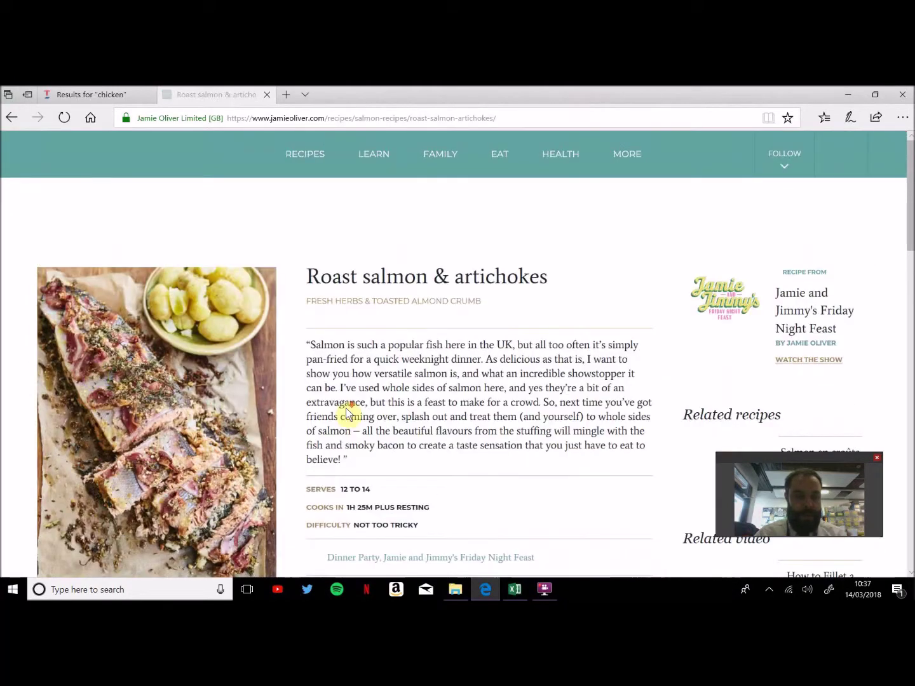
Copy 'olive oil' from the Roast salmon & artichokes ingredients list
scroll(363, 449, down, 5)
scroll(456, 414, down, 1)
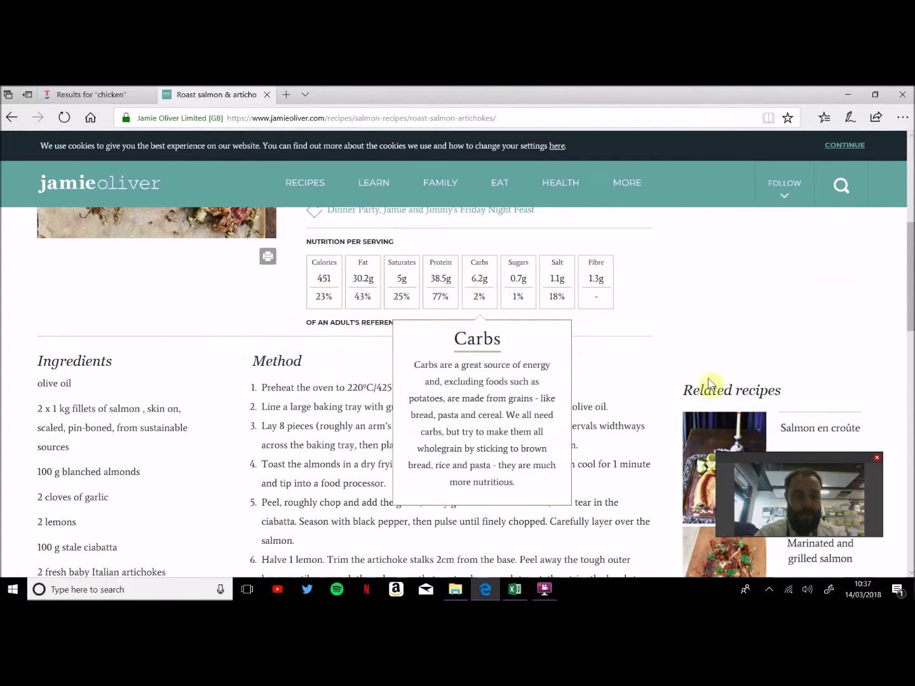
scroll(90, 327, down, 2)
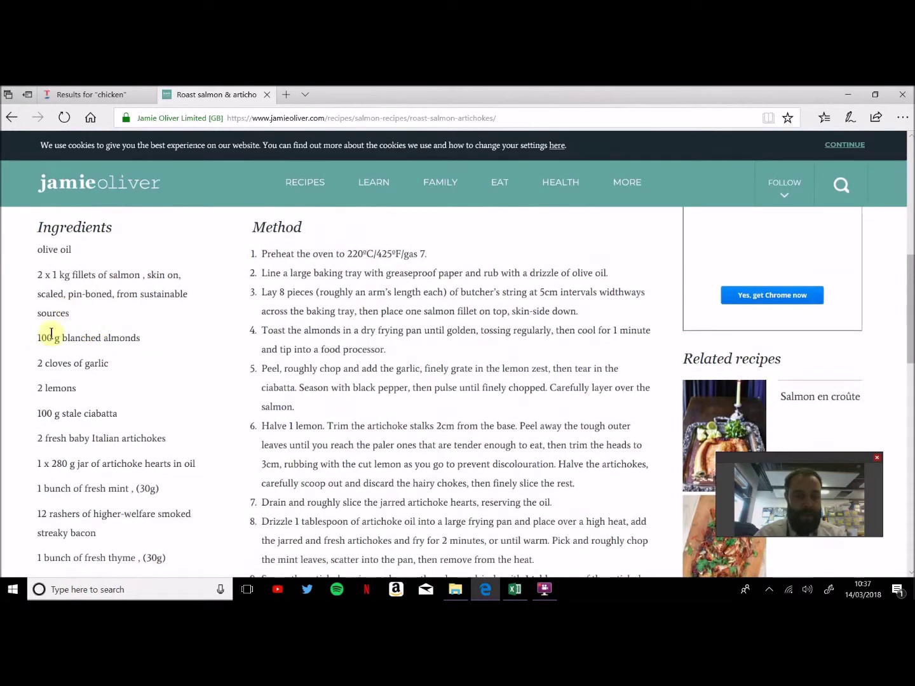
scroll(112, 438, up, 2)
scroll(127, 423, down, 2)
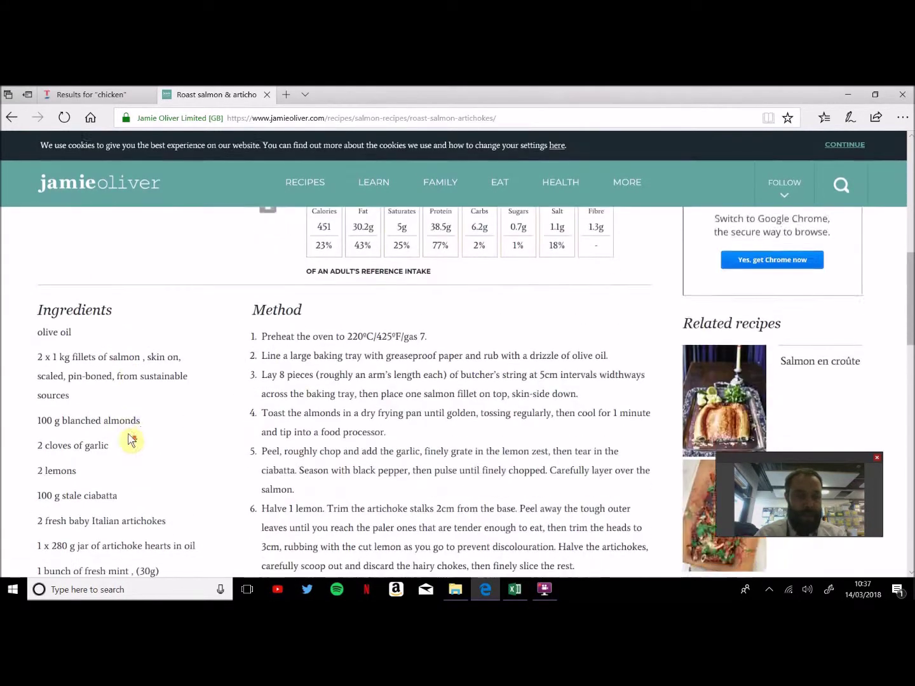
drag(83, 272, 36, 267)
key(ctrl+c)
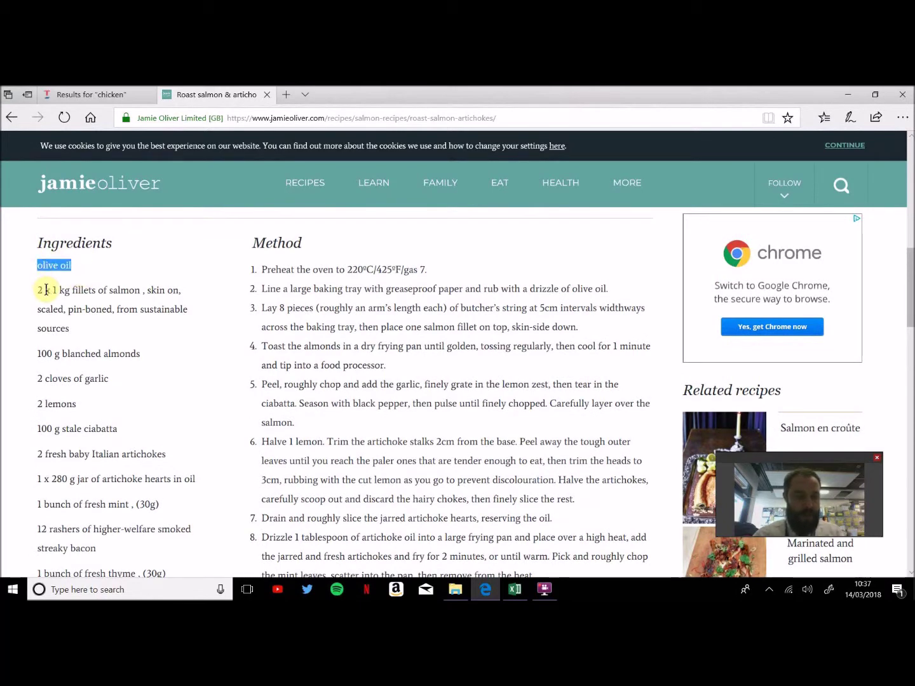
click(515, 589)
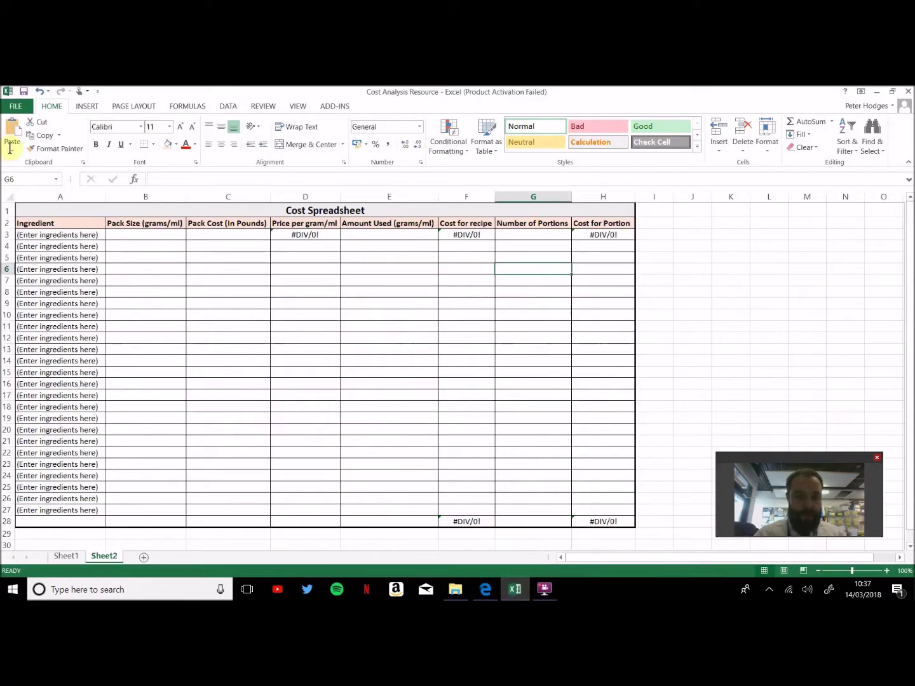
Paste 'olive oil' into A3 as the first ingredient
click(35, 235)
key(ctrl+v)
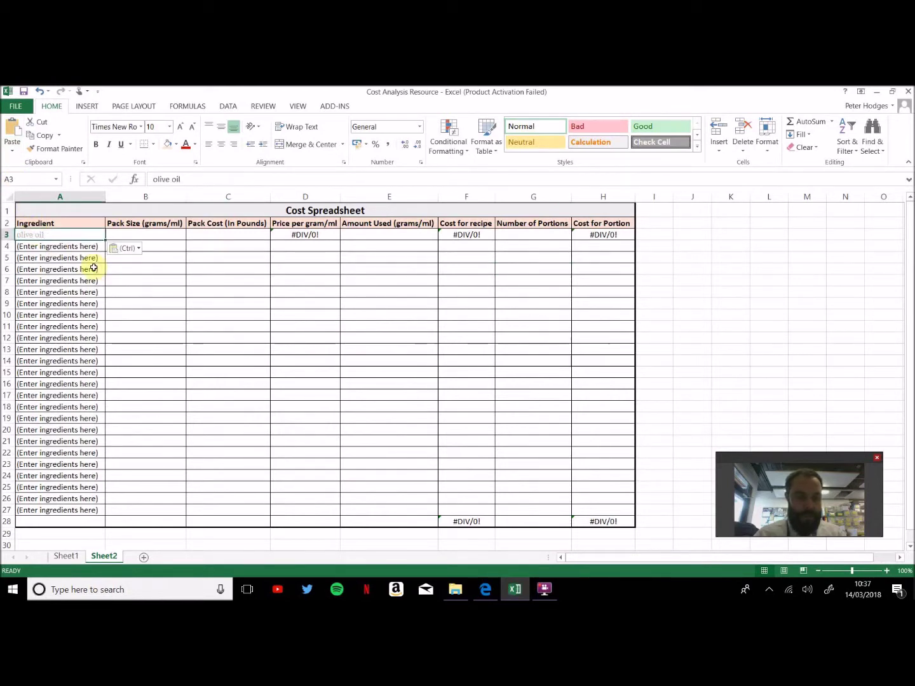
click(156, 304)
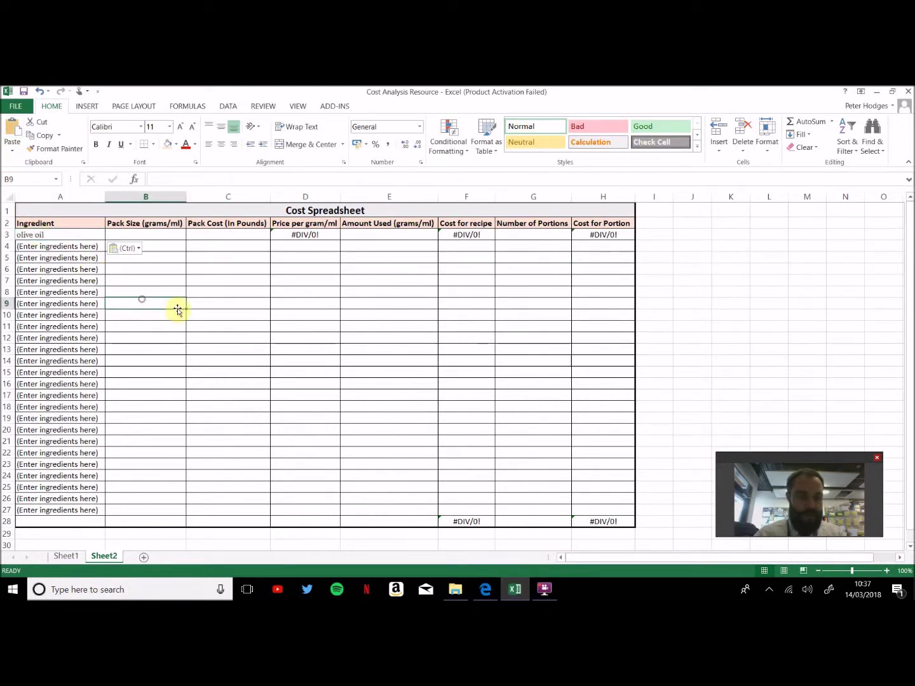
click(172, 237)
key(alt+Tab)
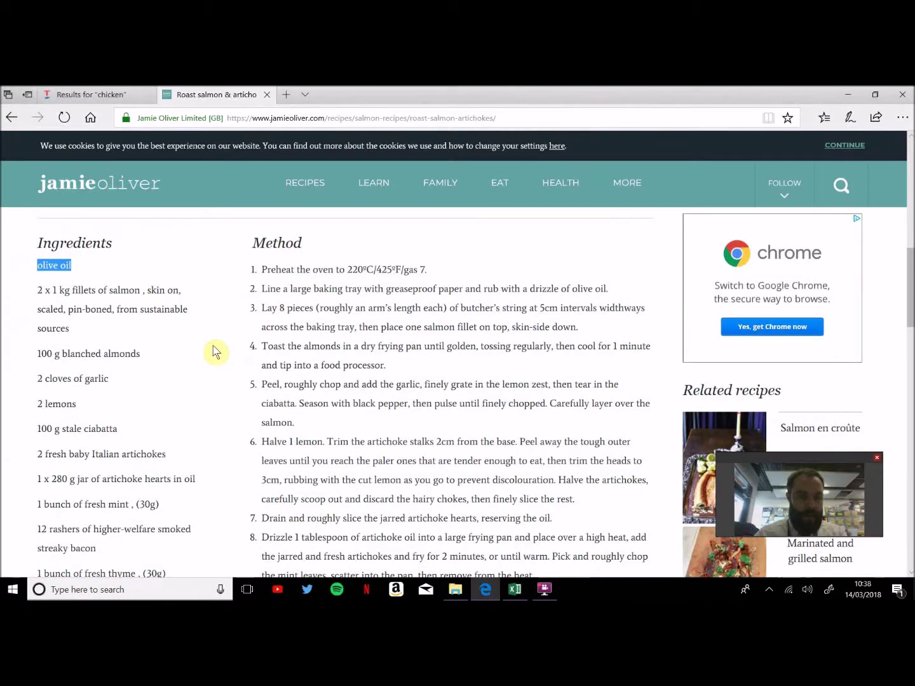
Search Tesco for olive oil and find Tesco Olive Oil 1L at £3.60
click(96, 96)
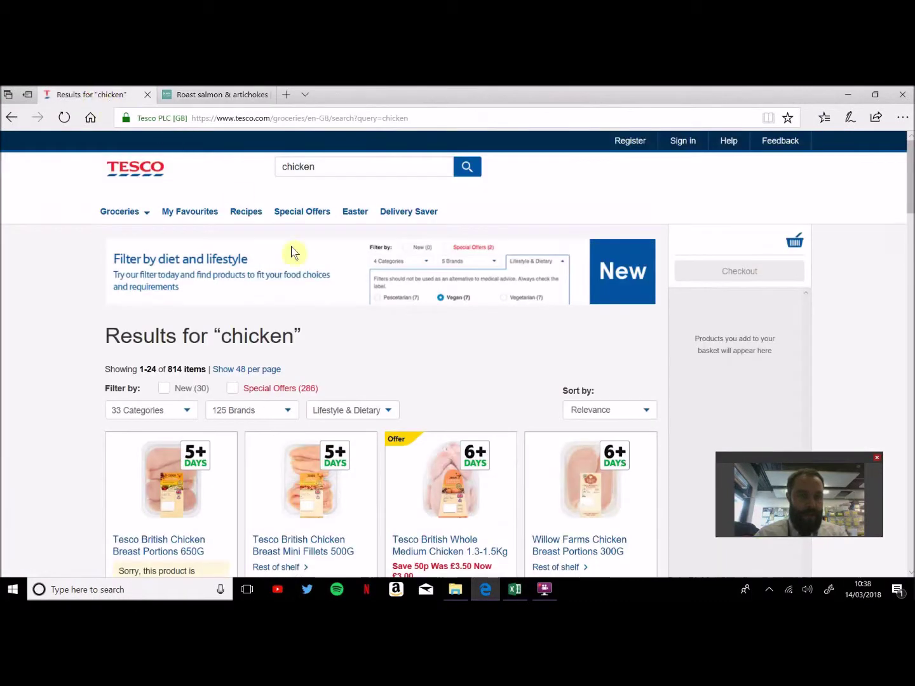
click(376, 169)
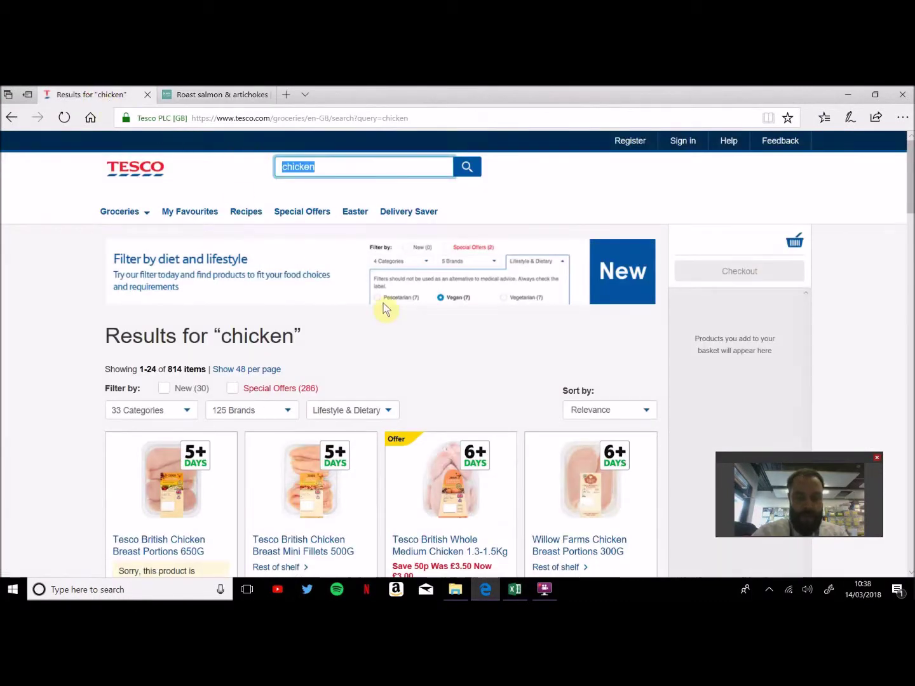
text(olive o)
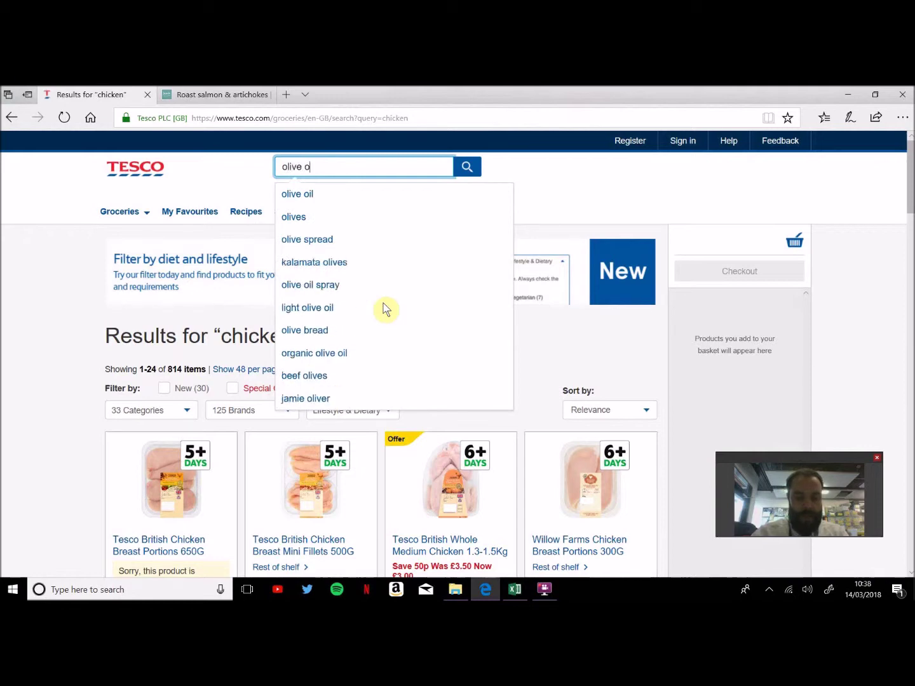
text(il)
key(Return)
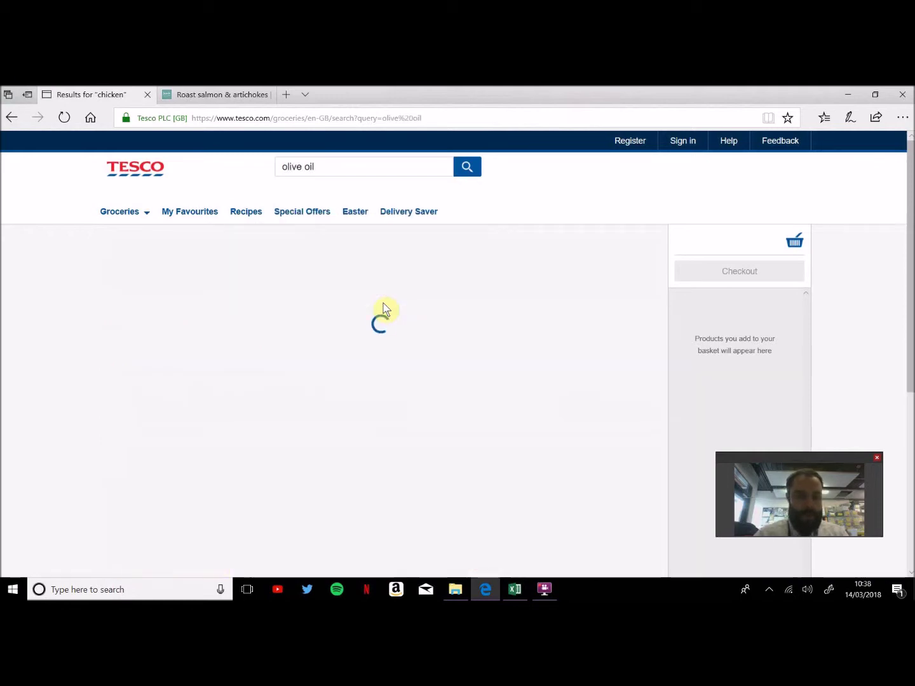
scroll(327, 319, down, 1)
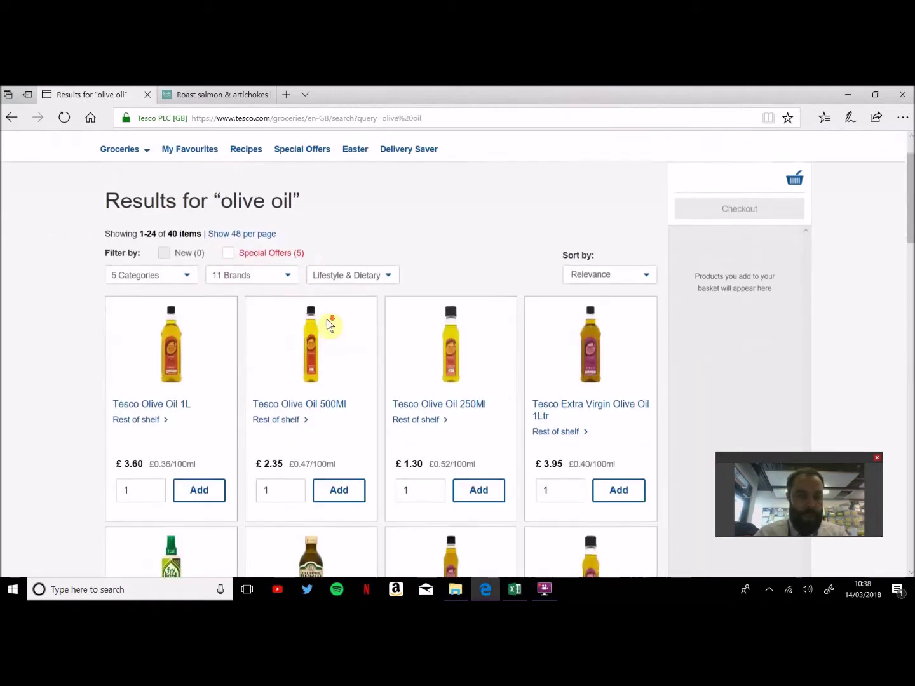
scroll(192, 385, down, 2)
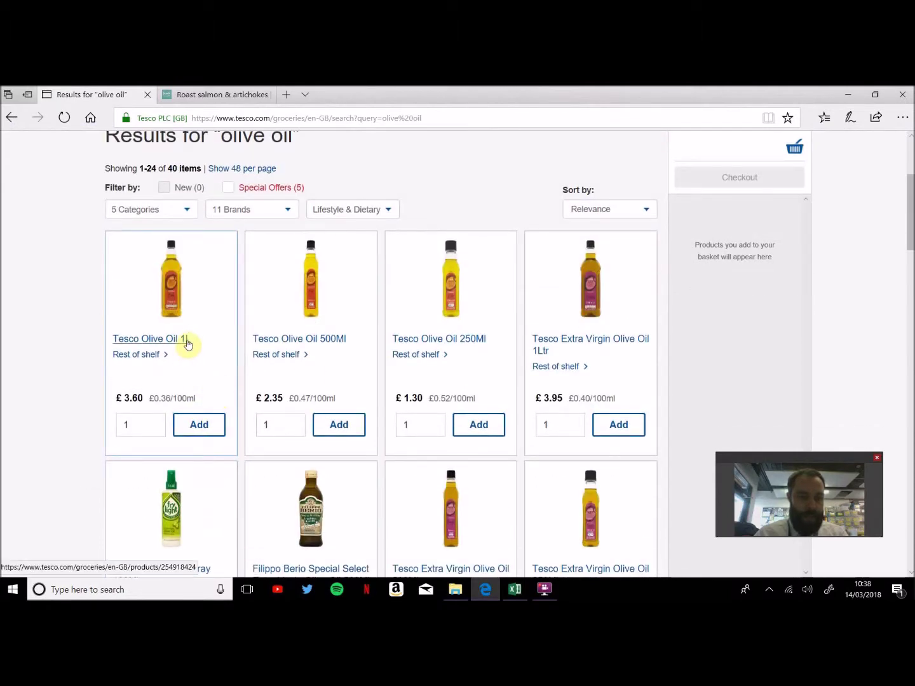
key(alt+Tab)
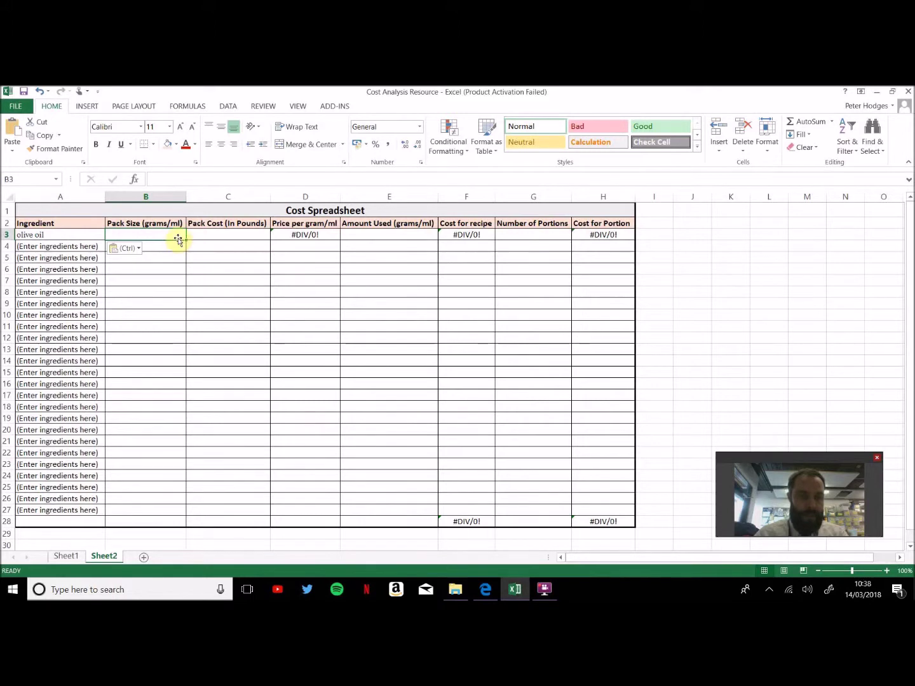
Enter olive oil's pack size 1000 in B3 and pack cost 3.6 in C3
text(1000)
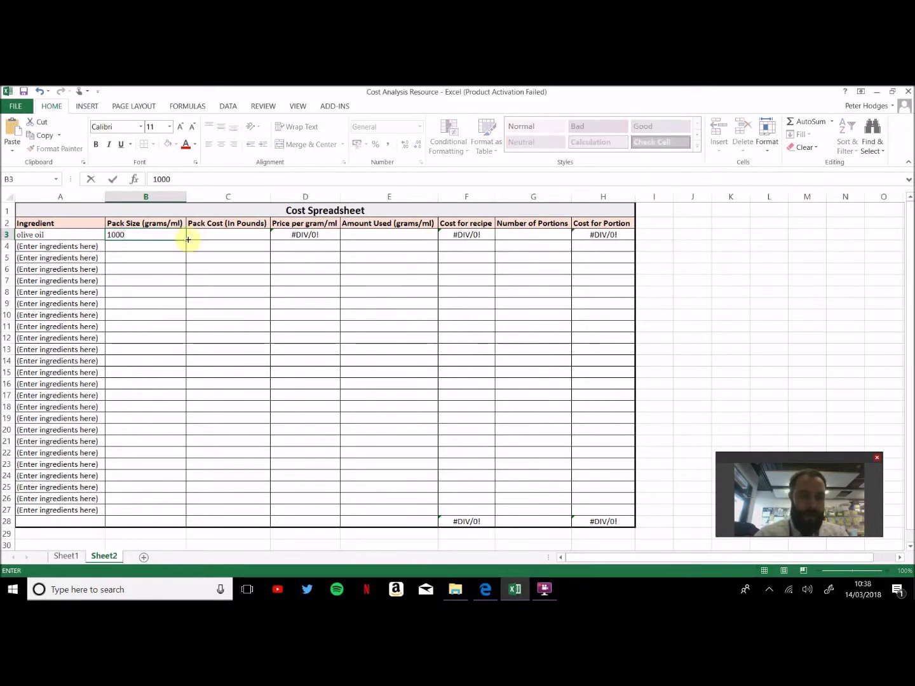
click(204, 240)
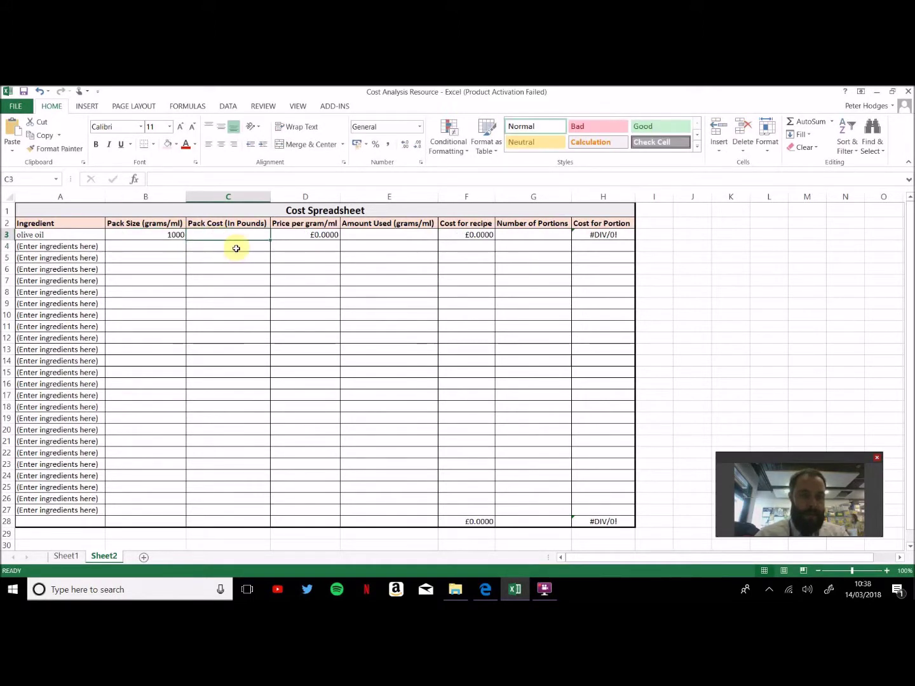
key(alt+Tab)
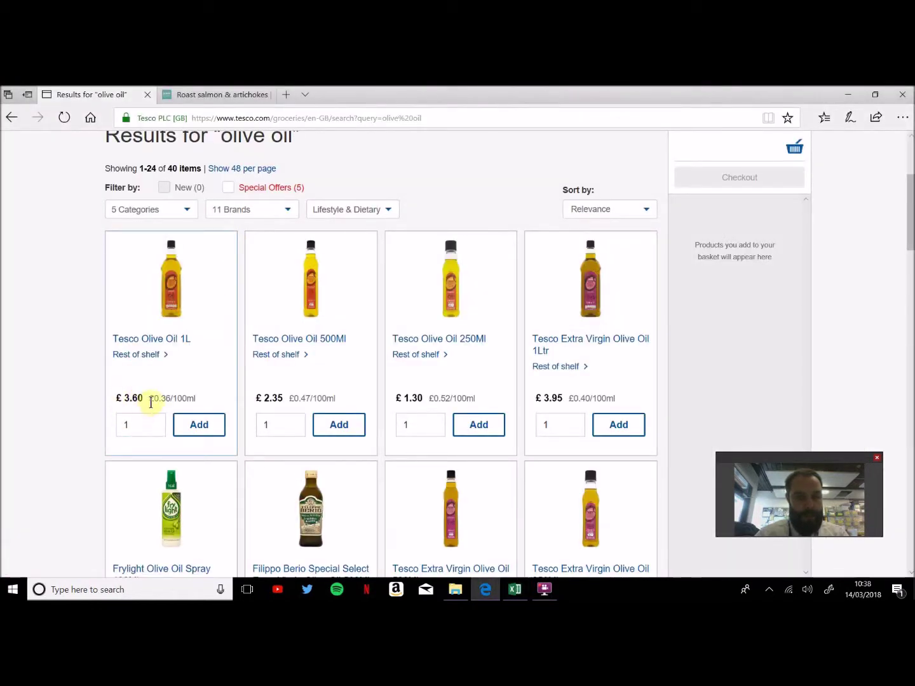
key(alt+Tab)
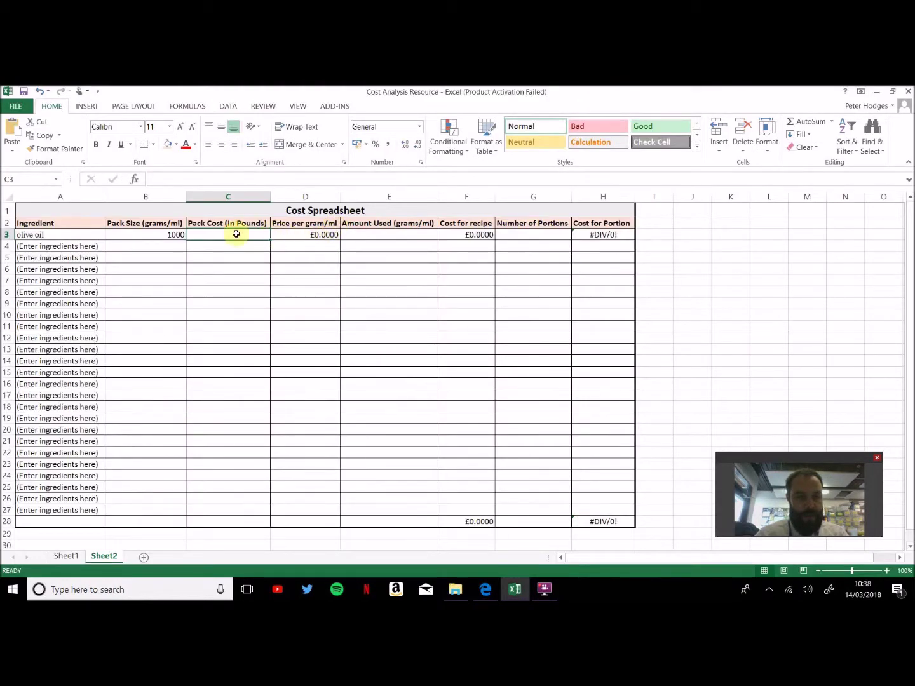
text(3.6)
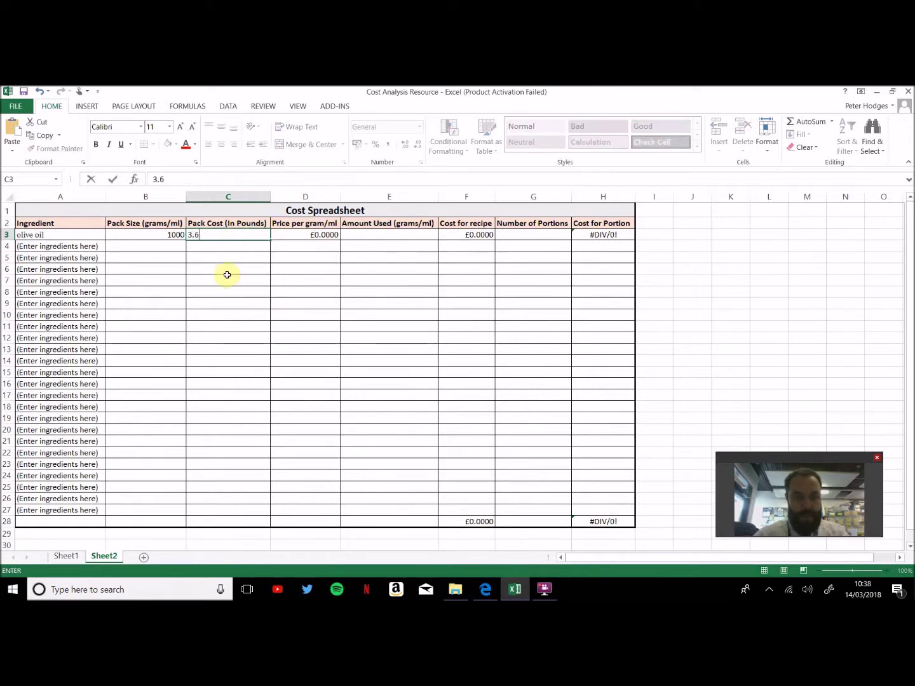
click(226, 280)
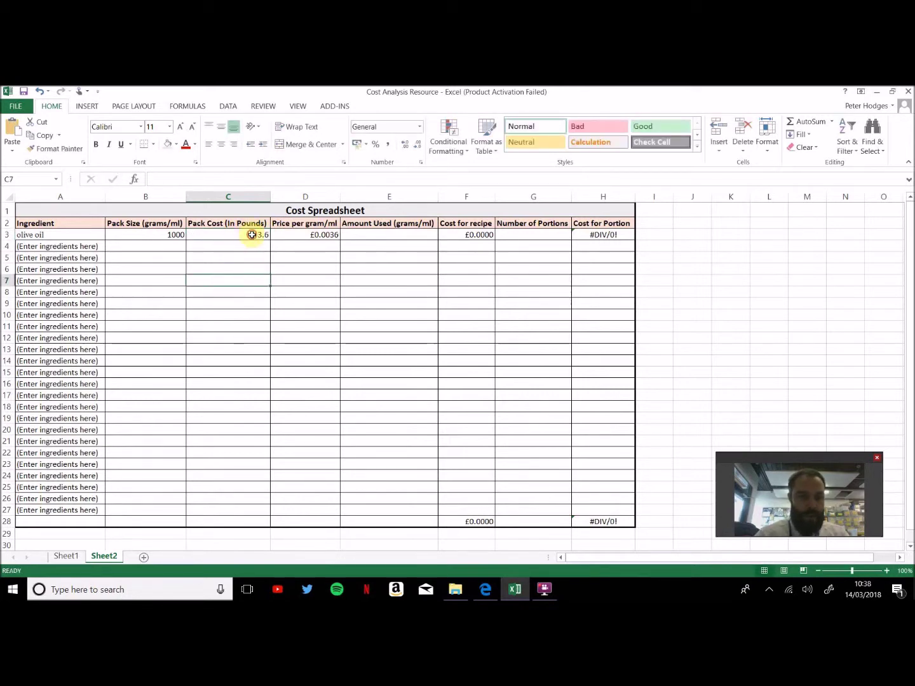
Format the pack cost cells C3:C28 as Currency
drag(252, 235, 246, 518)
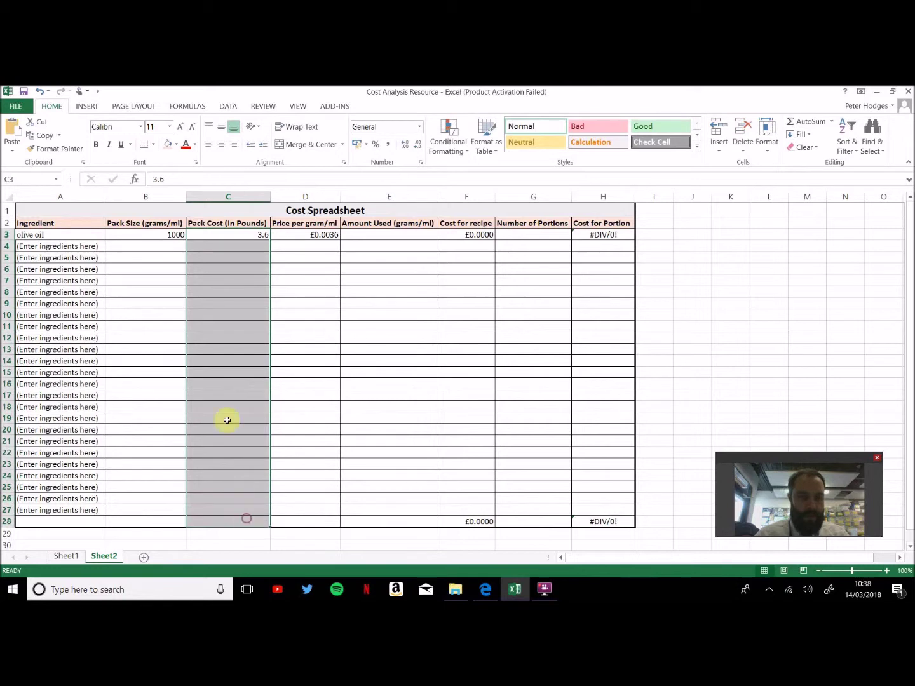
right_click(240, 367)
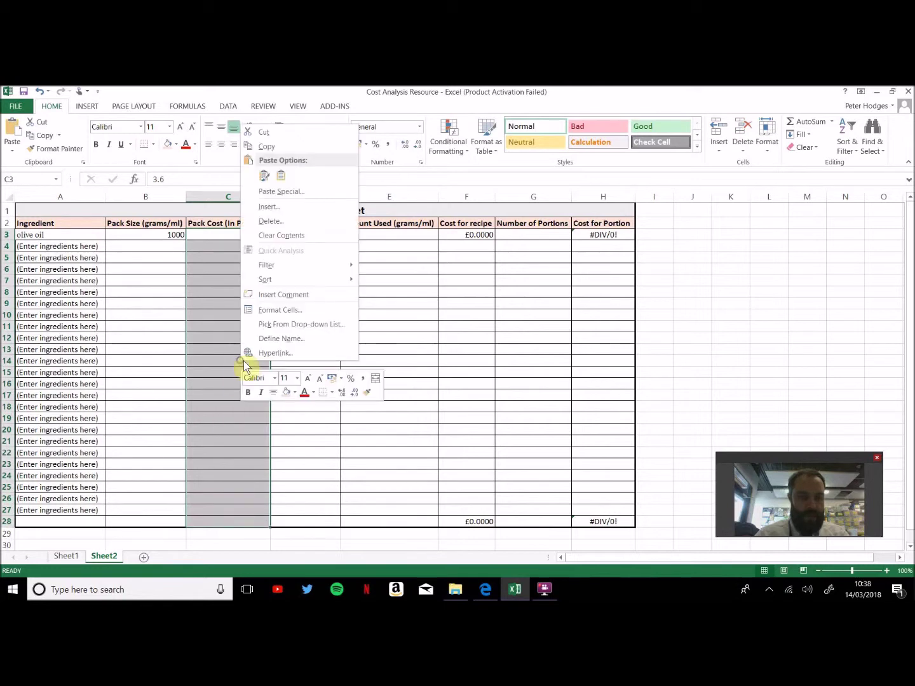
click(290, 310)
click(193, 182)
click(159, 184)
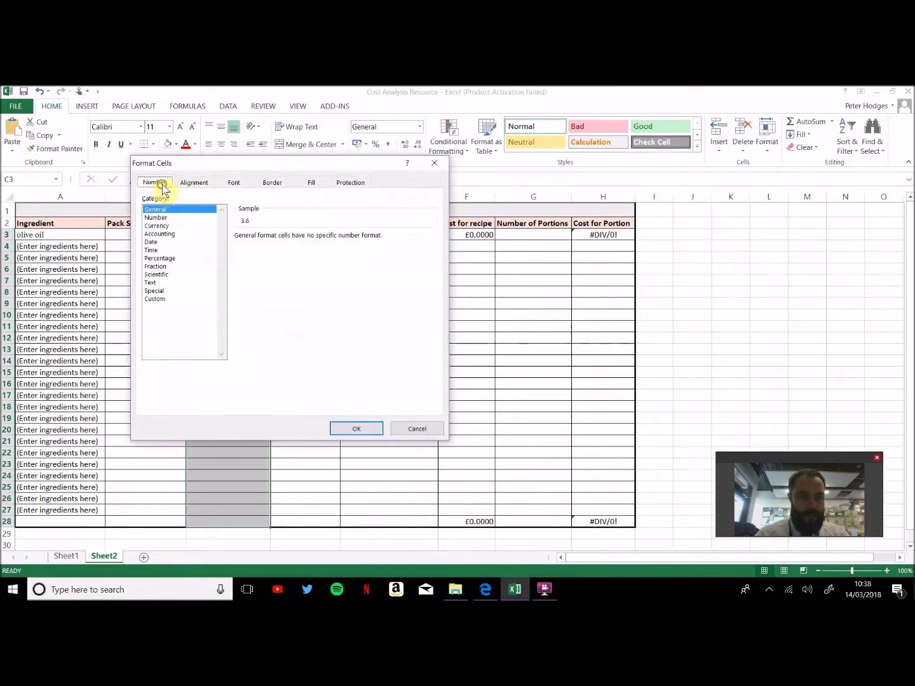
click(157, 226)
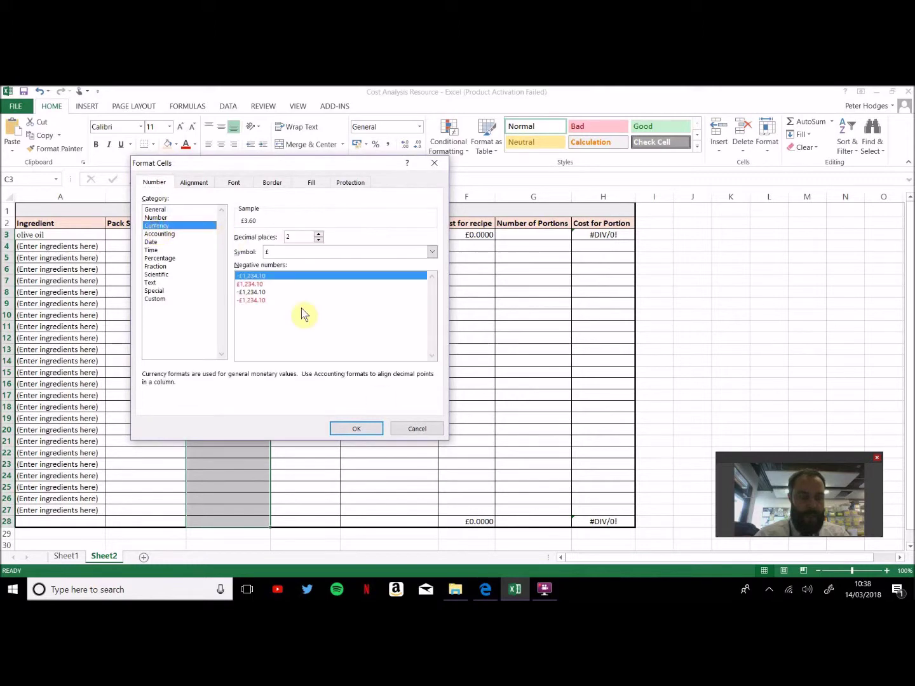
click(357, 428)
click(322, 353)
click(263, 234)
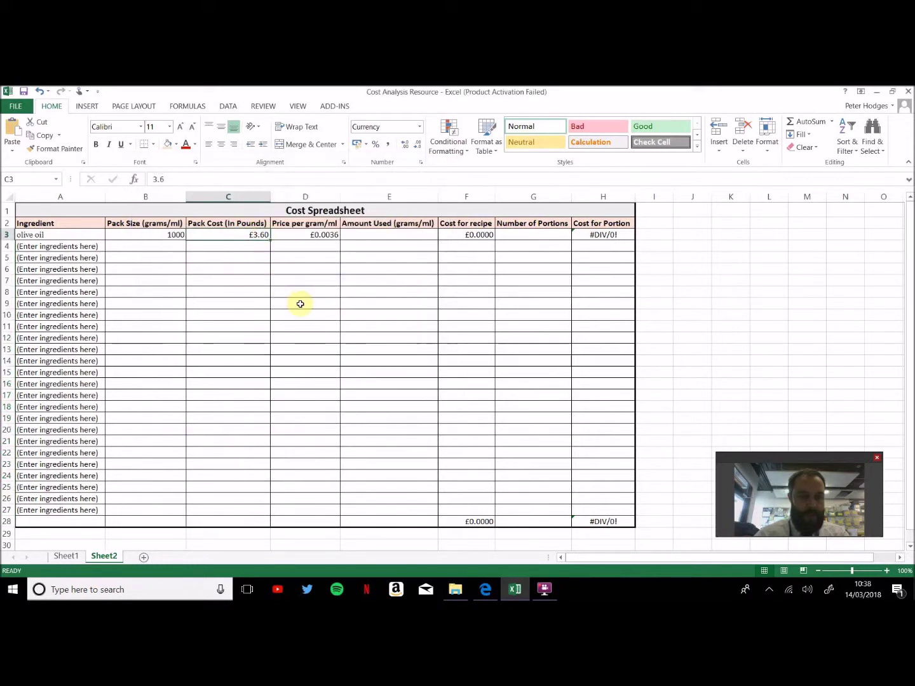
click(329, 242)
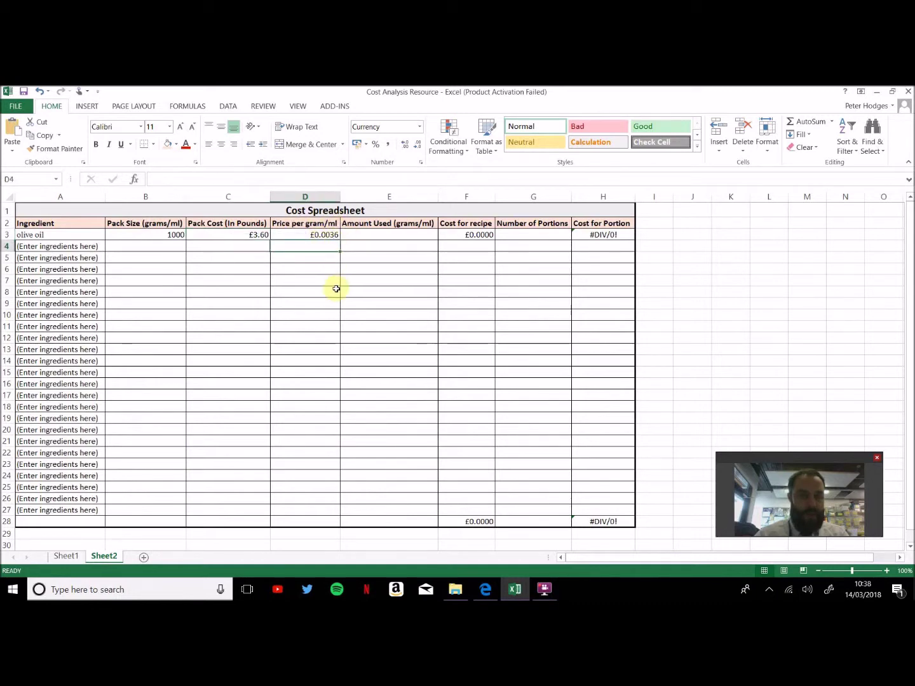
click(359, 236)
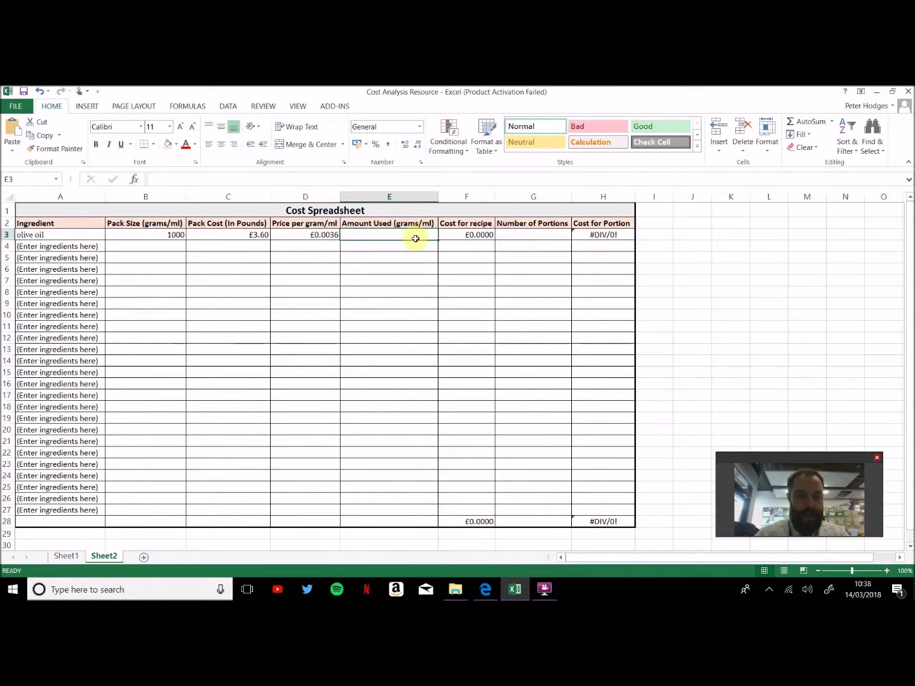
key(alt+Tab)
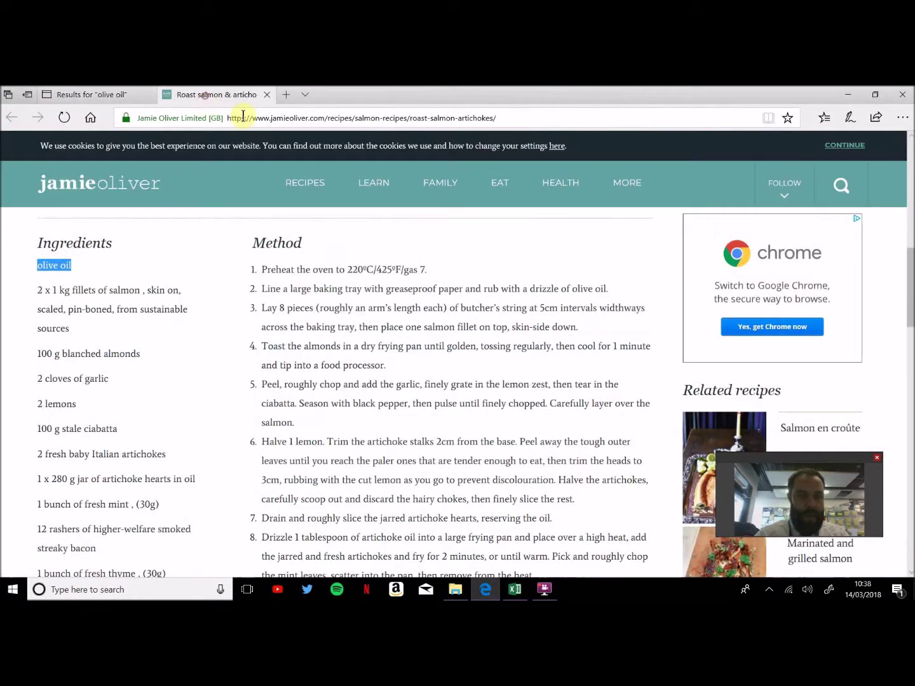
Read the roast salmon method to see how much oil it uses
click(216, 95)
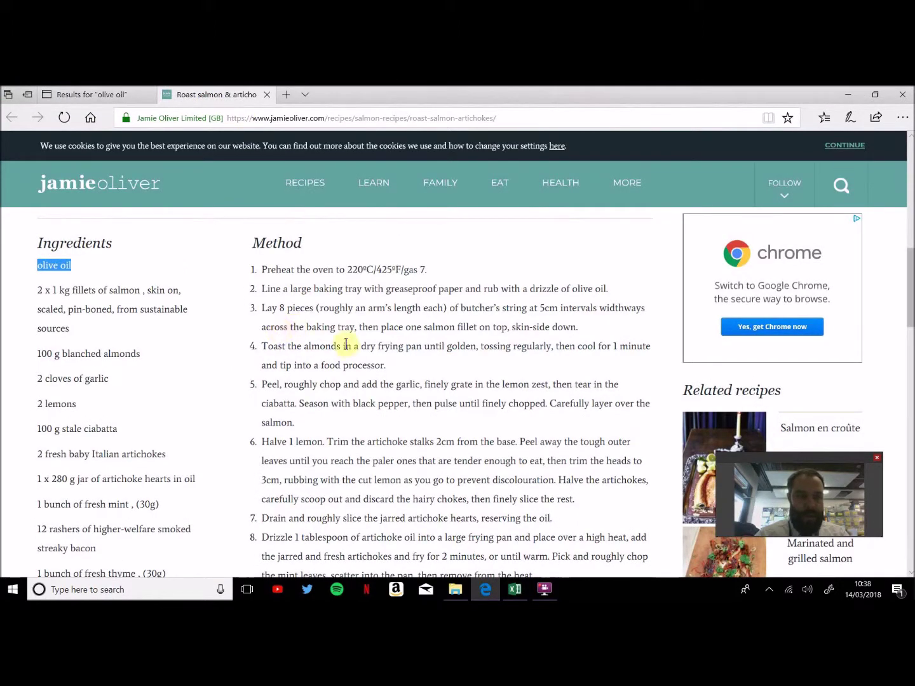
scroll(381, 380, down, 2)
scroll(399, 407, down, 2)
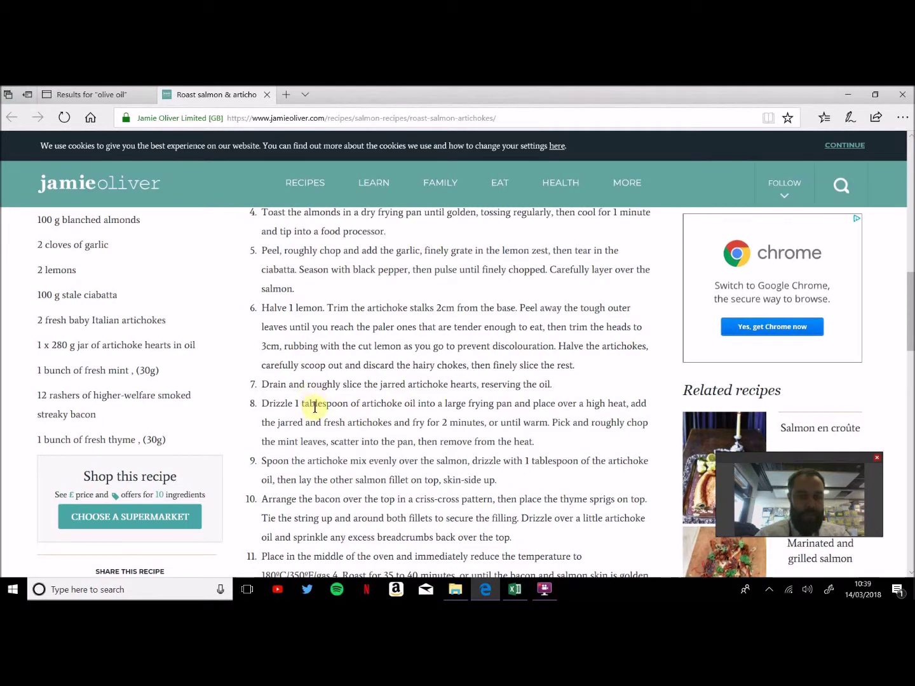
click(287, 95)
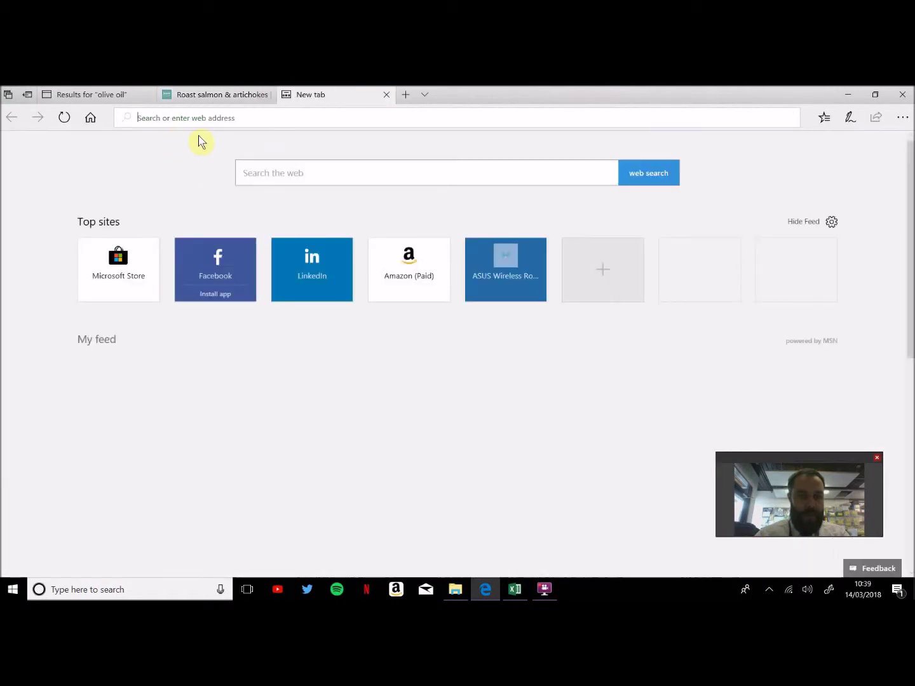
Search Bing for 'tbsp in mm' to learn that 1 tbsp is 14.79 ml
text(tbsp )
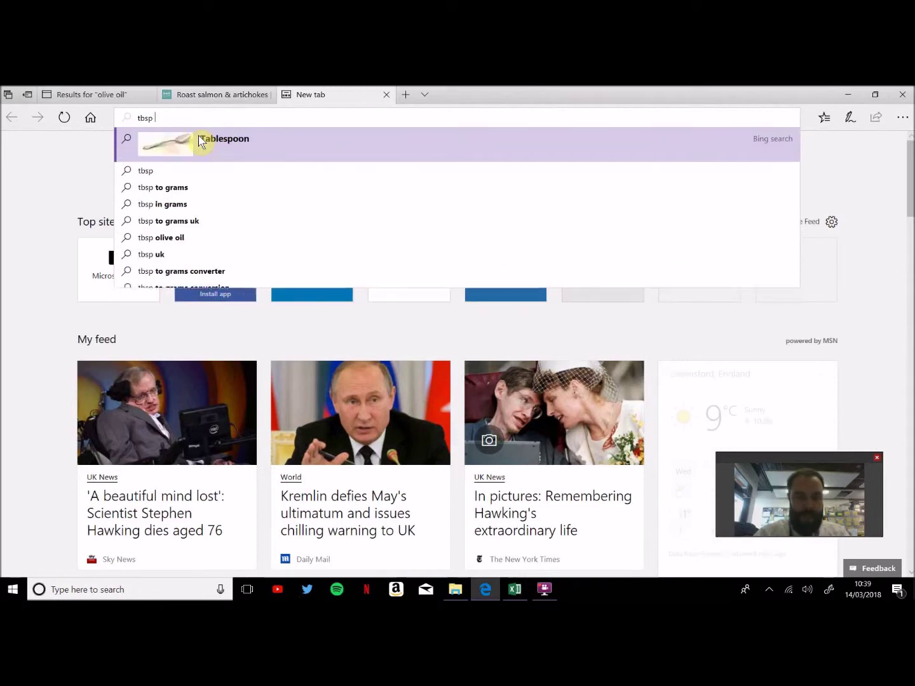
text(in mm)
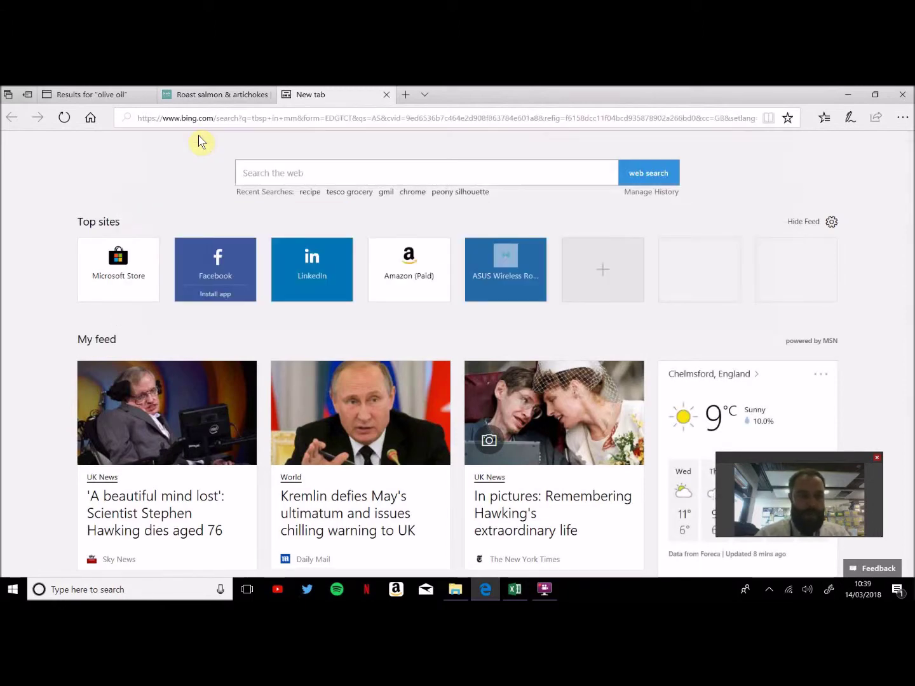
scroll(140, 313, down, 1)
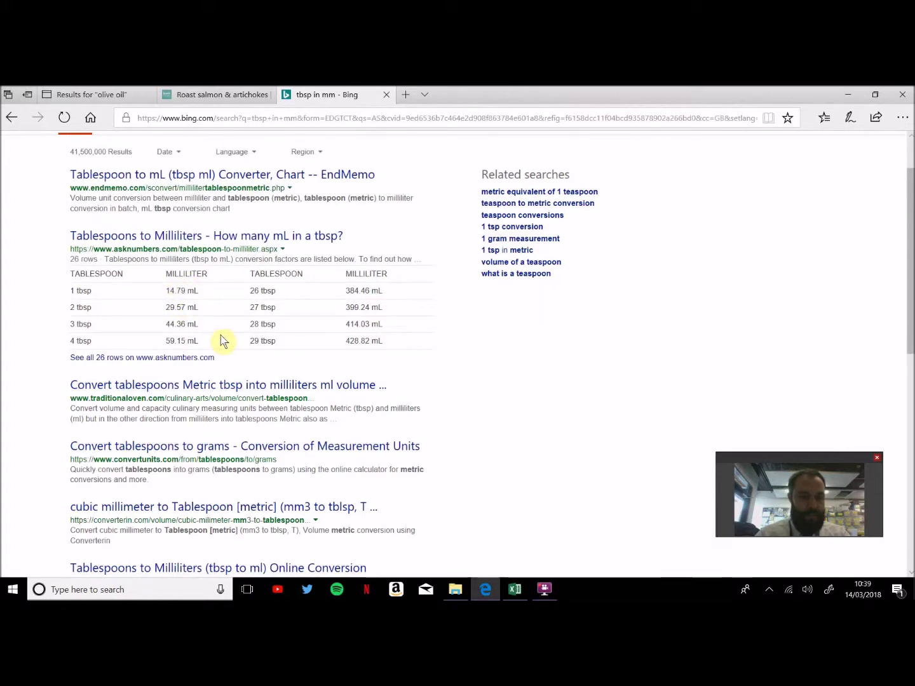
key(alt+Tab)
Enter 14.79 as olive oil's amount used in E3, giving a £0.0532 recipe cost
click(429, 235)
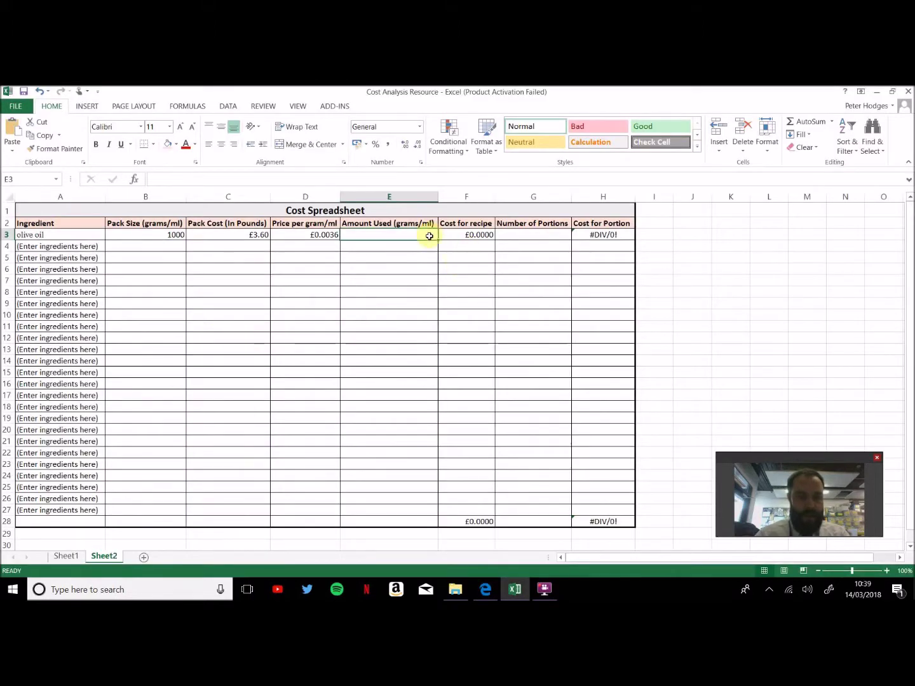
text(1)
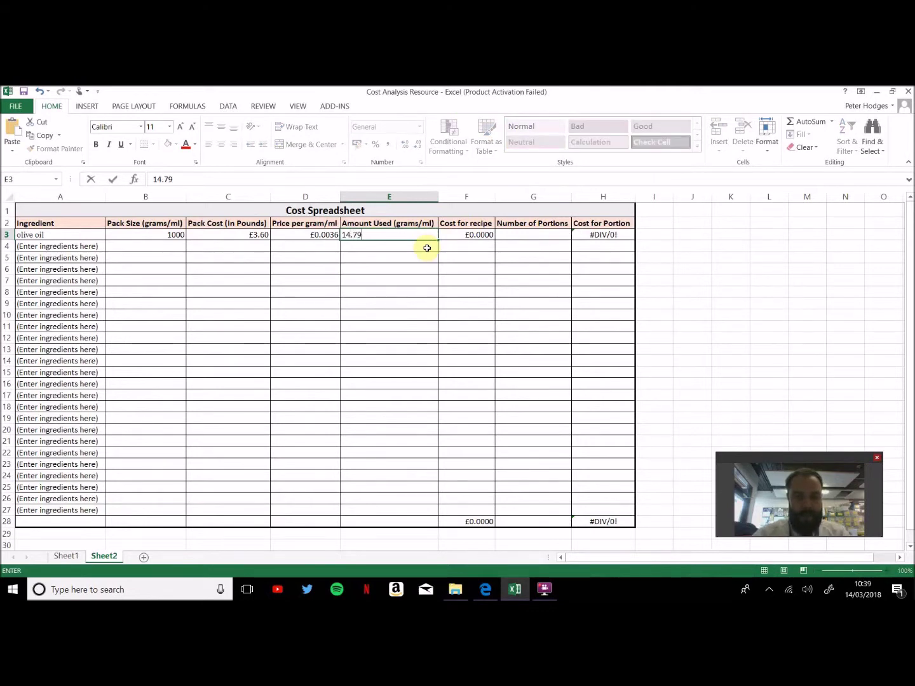
text(4.79)
click(427, 254)
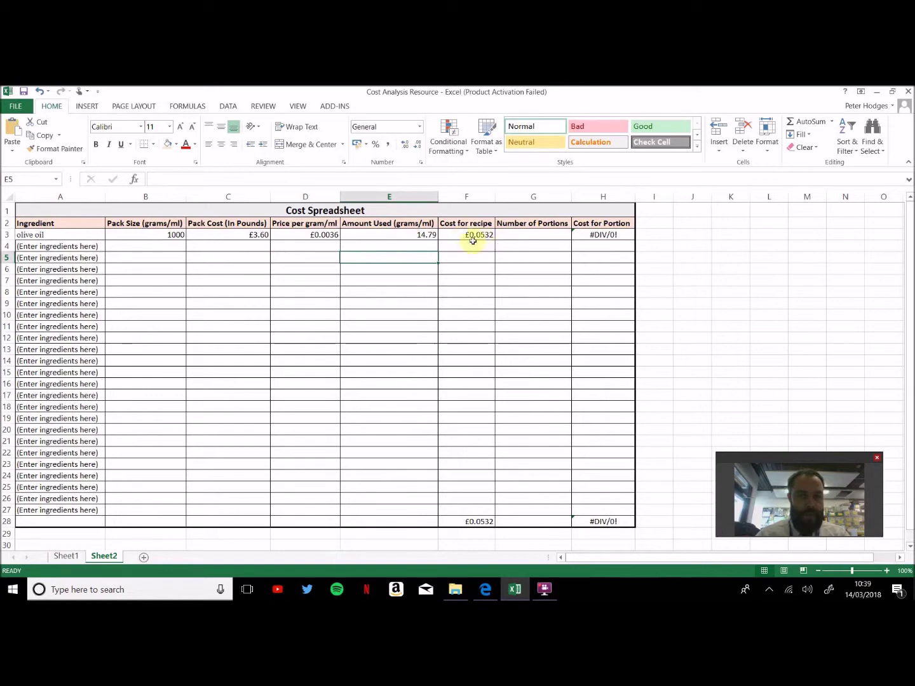
Return to the Roast salmon & artichokes ingredients list and clear the olive oil text selection
click(486, 593)
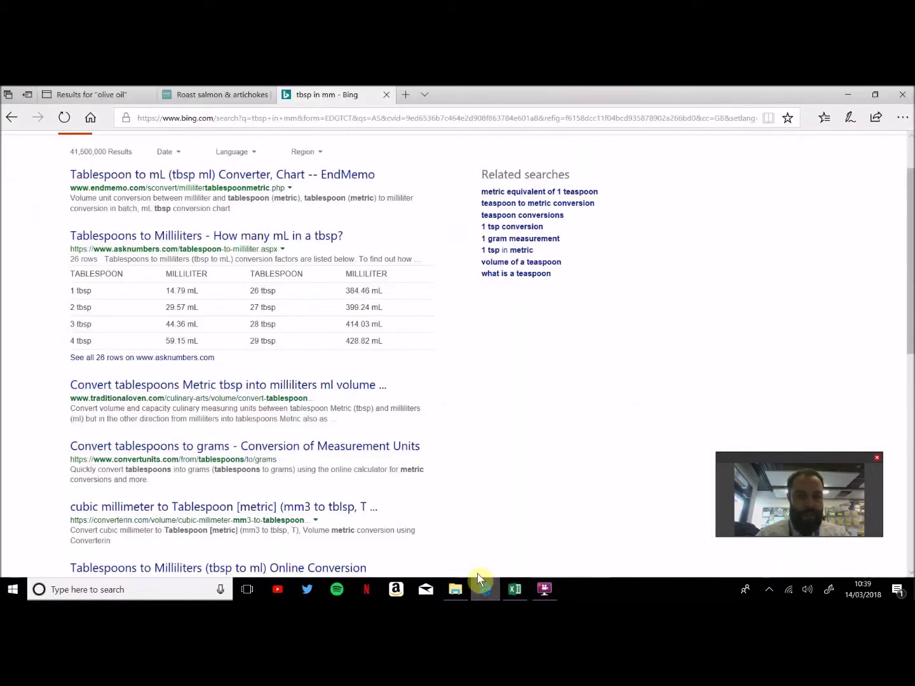
click(223, 101)
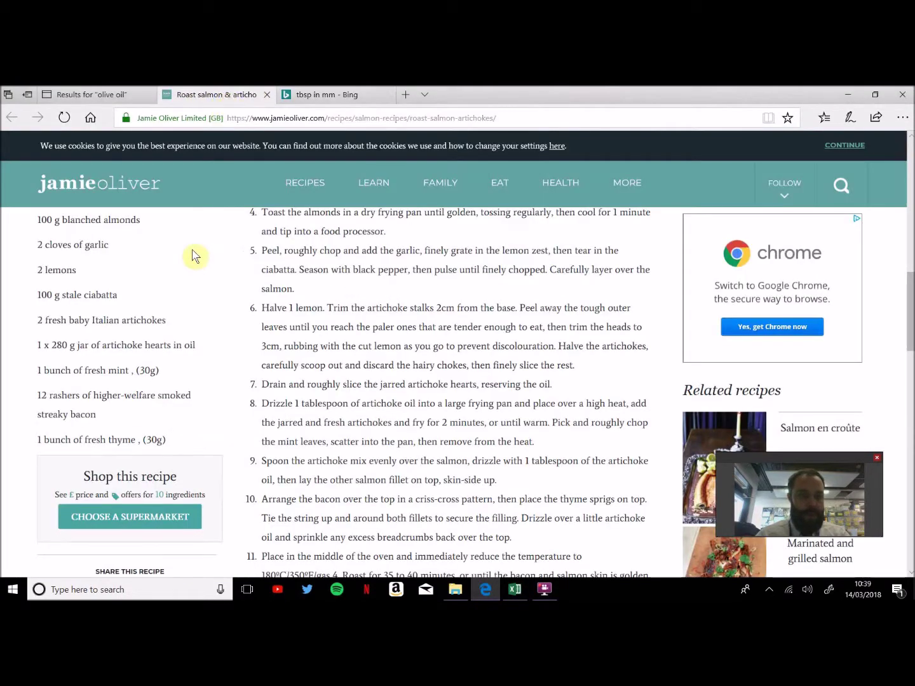
scroll(202, 264, up, 3)
click(60, 299)
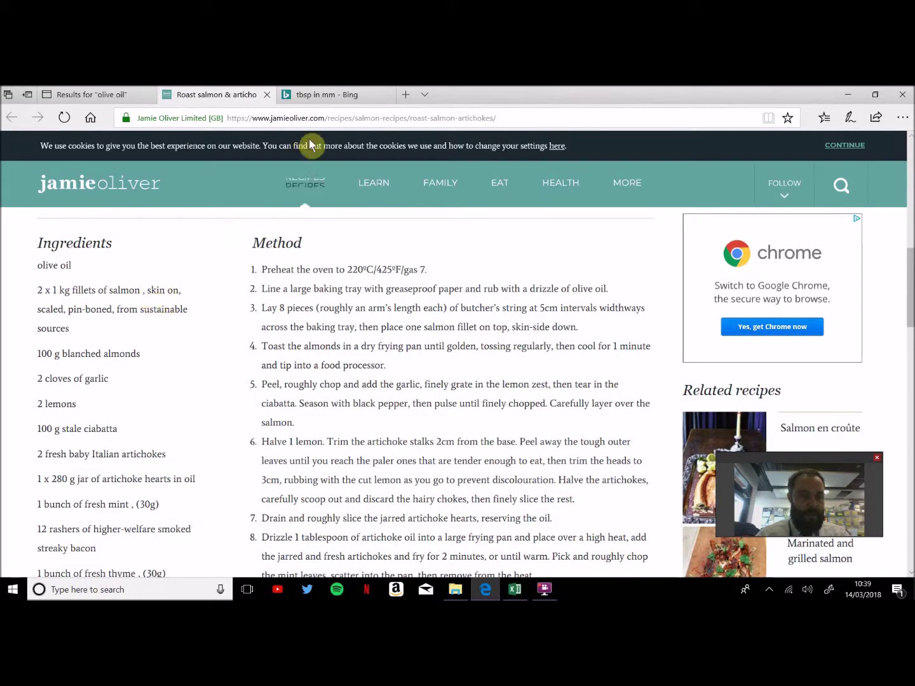
Enter salmon as the second ingredient in A4
click(515, 590)
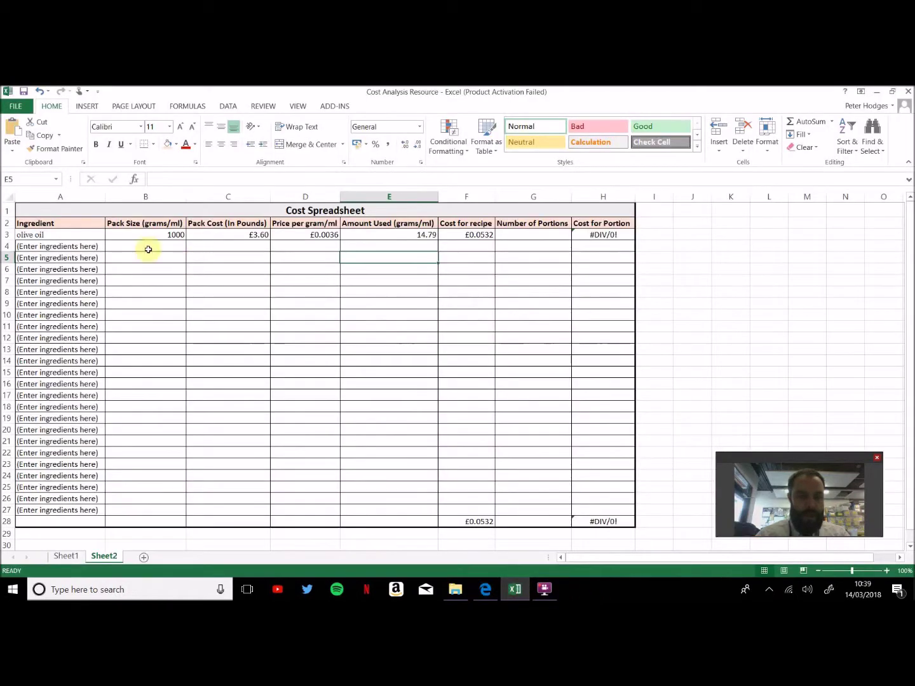
click(82, 246)
text(salmon)
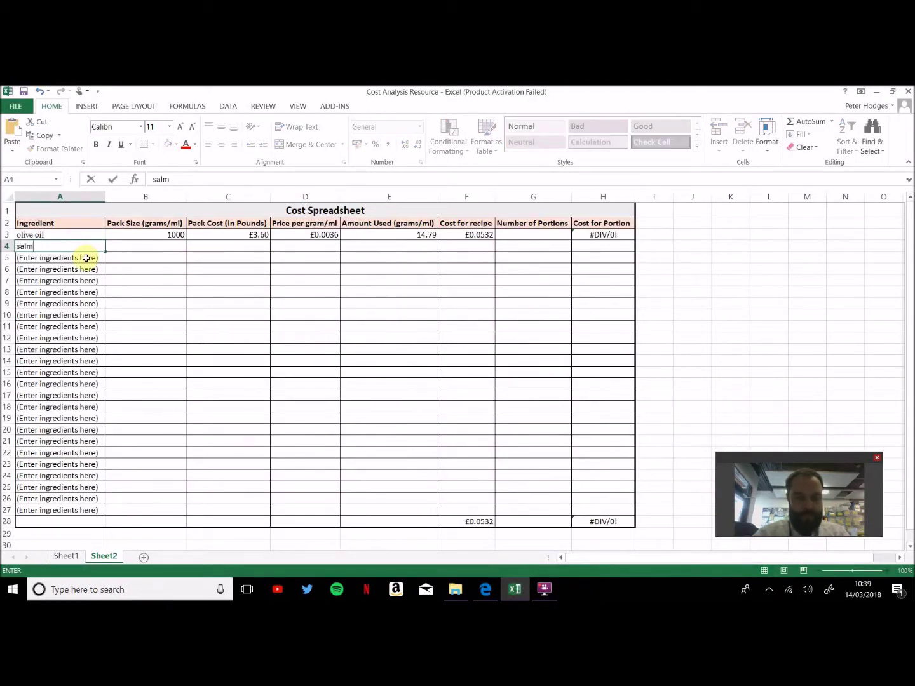
click(168, 272)
click(170, 253)
Give salmon a 2000 pack size in B4, then switch to the salmon recipe in the browser
click(170, 250)
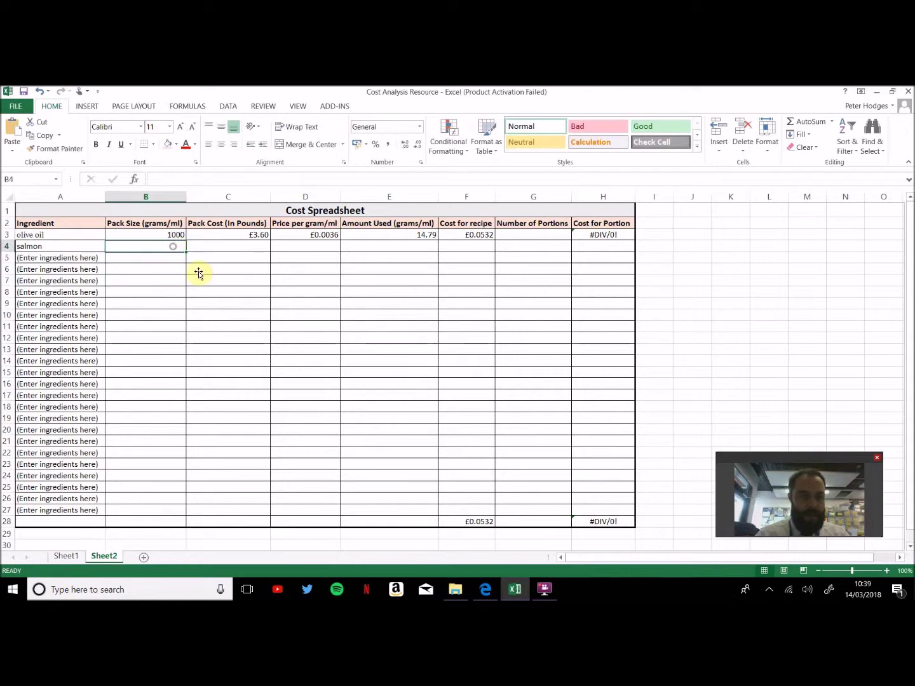
text(2)
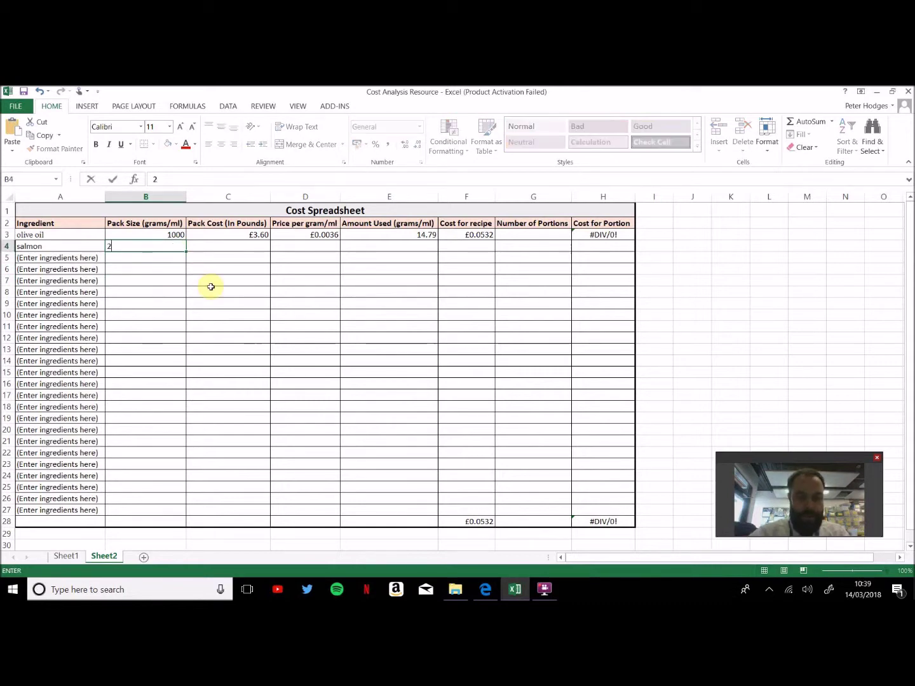
click(211, 287)
drag(217, 240, 225, 258)
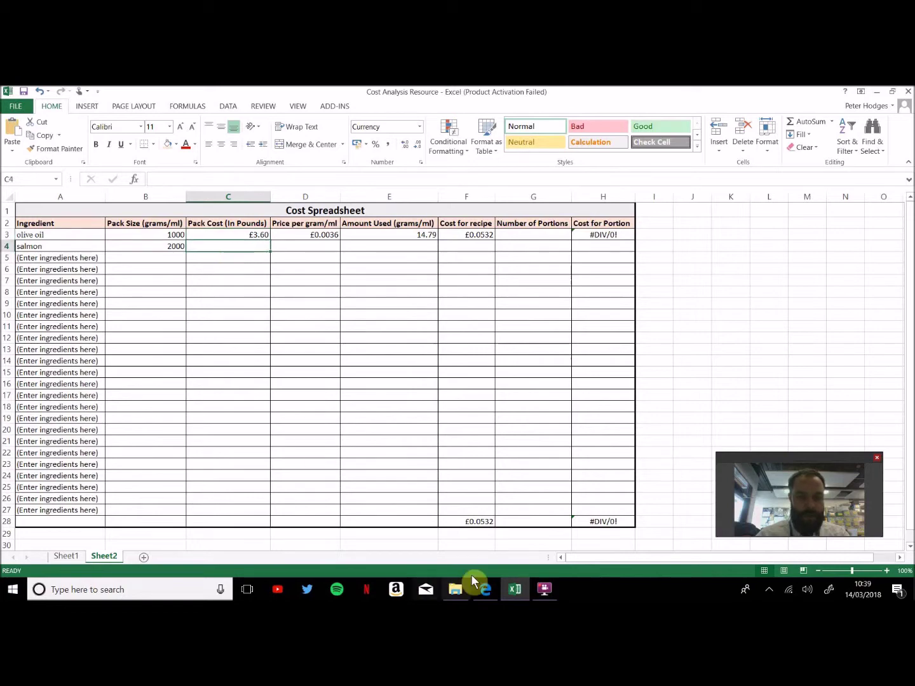
click(485, 590)
Search Tesco Groceries for 'salmon filet'
click(114, 95)
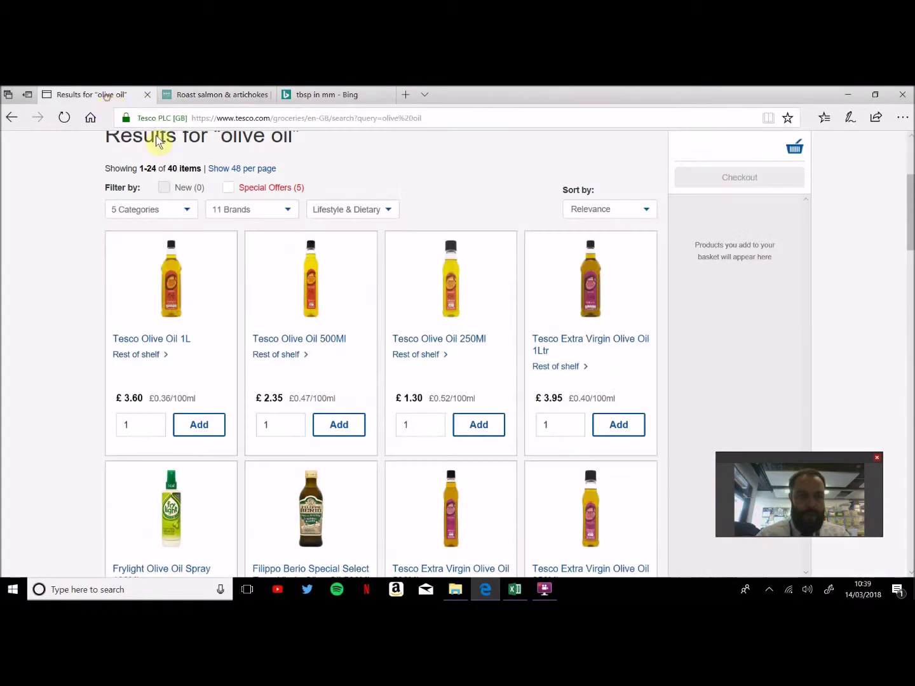
scroll(285, 210, up, 3)
click(335, 168)
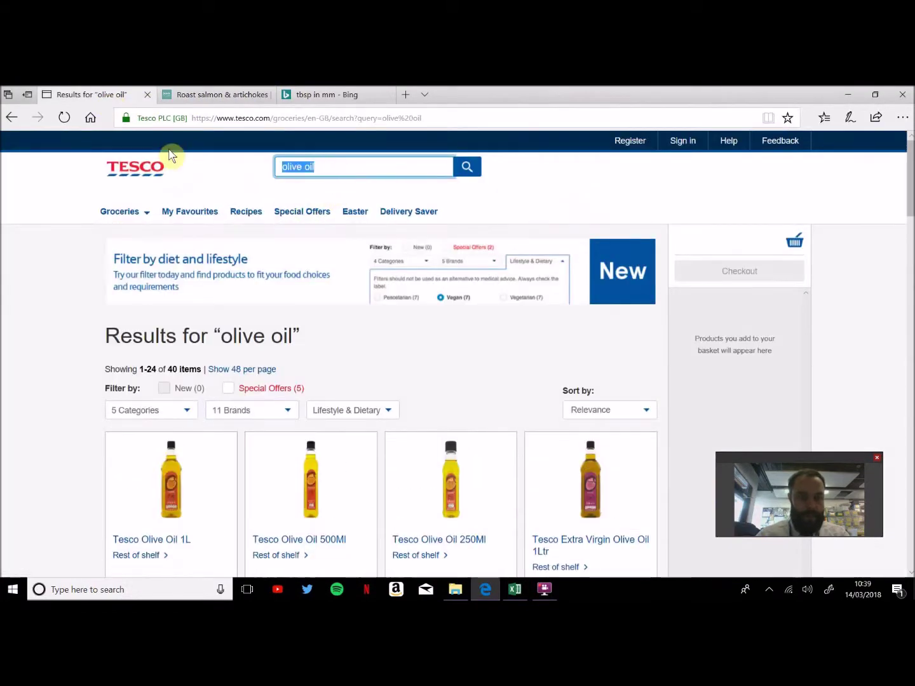
text(salmon filet)
key(Return)
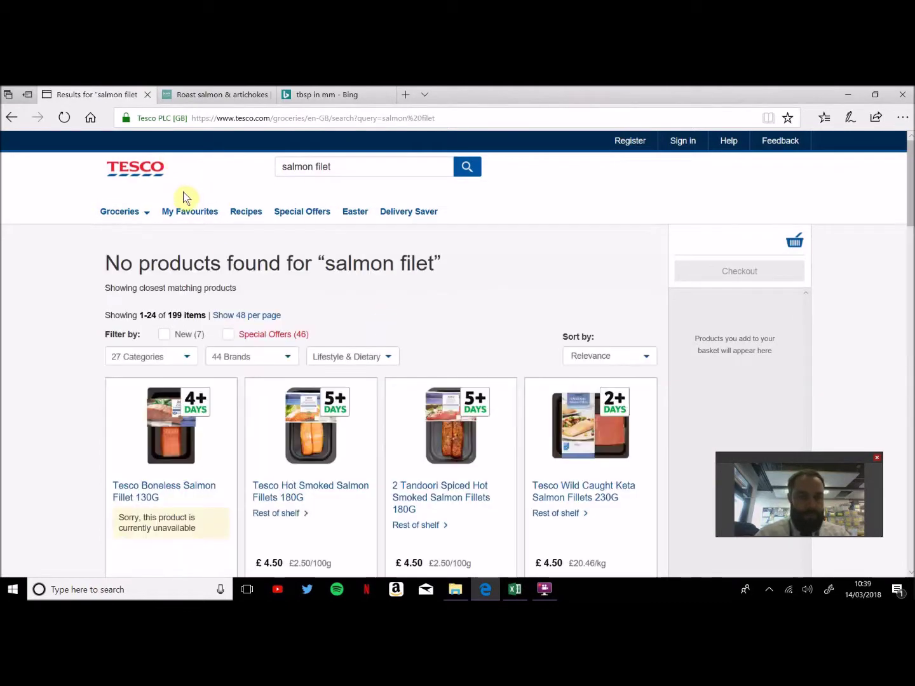
Browse the salmon results for the whole salmon side, then return to the cost spreadsheet
scroll(225, 259, down, 3)
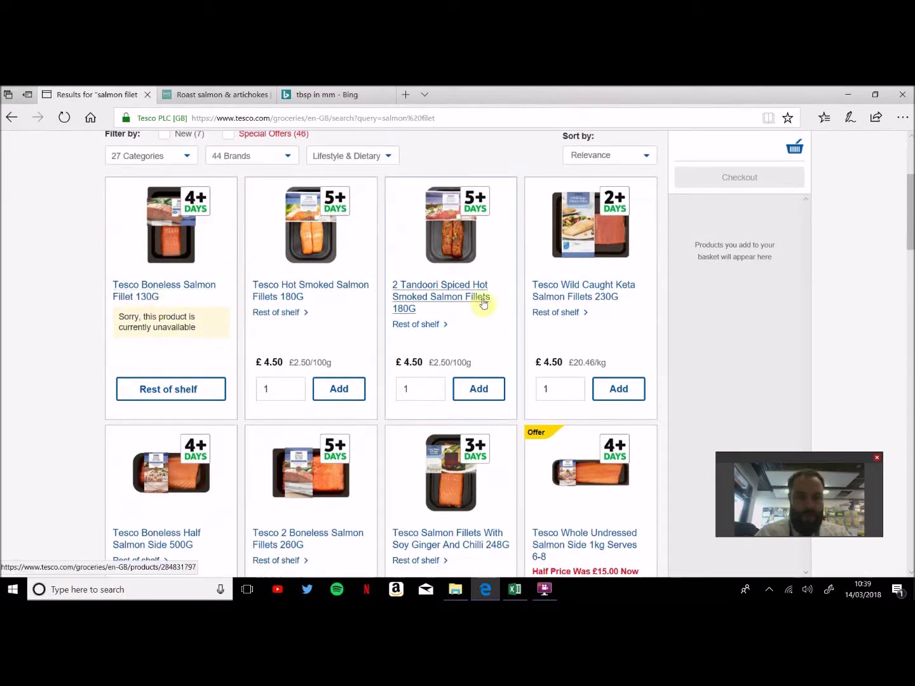
scroll(601, 317, down, 3)
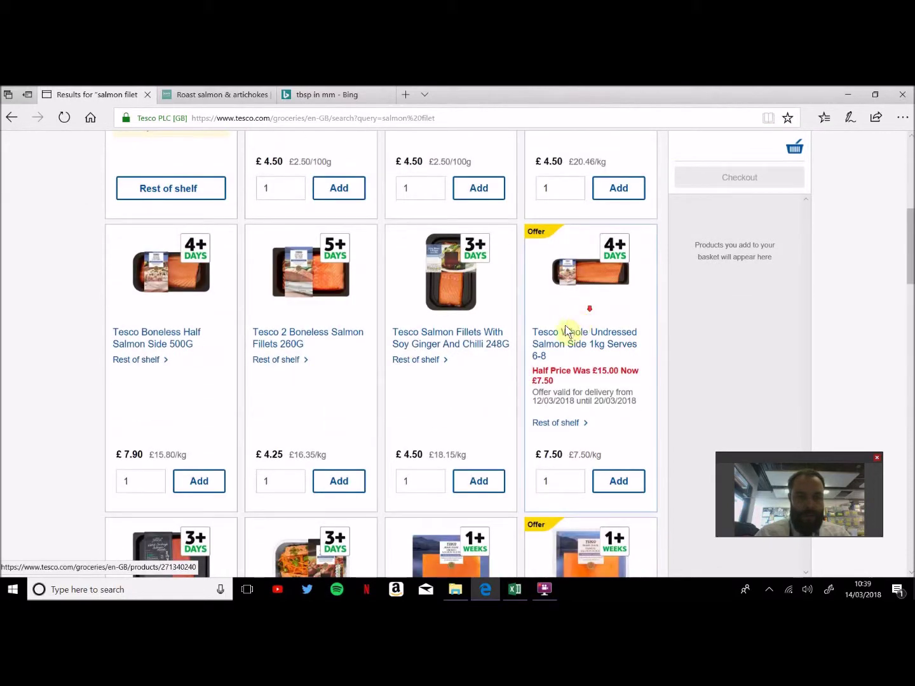
scroll(568, 331, down, 2)
scroll(573, 337, up, 1)
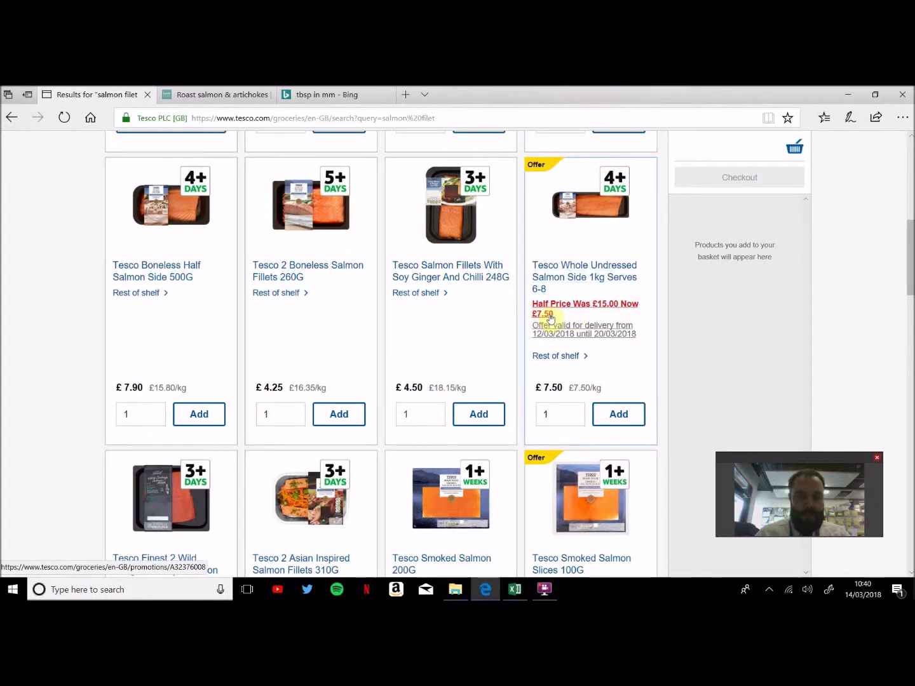
click(515, 589)
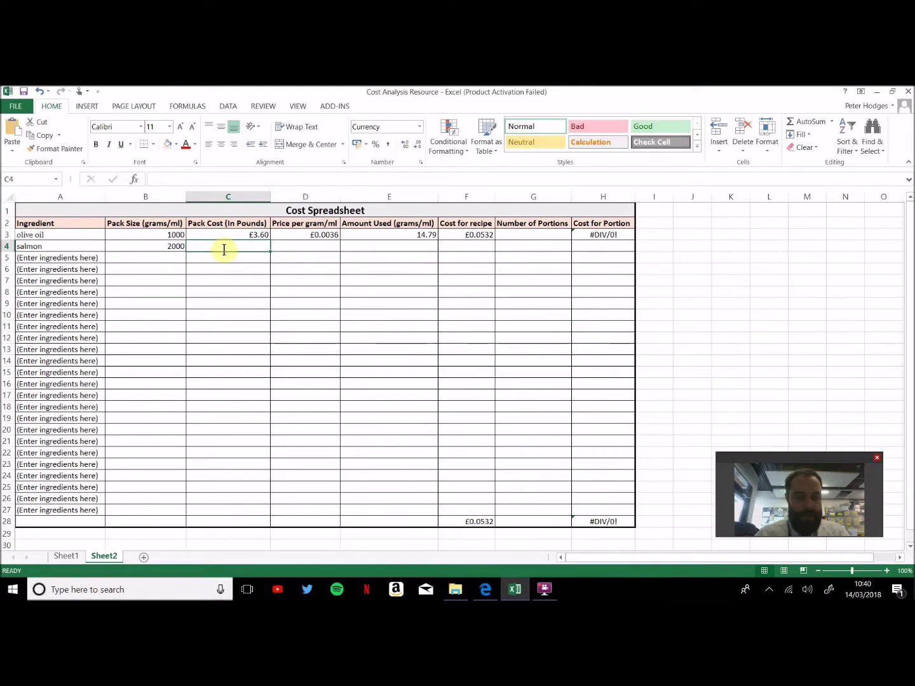
Enter £15.00 as salmon's pack cost in C4
text(15)
click(235, 267)
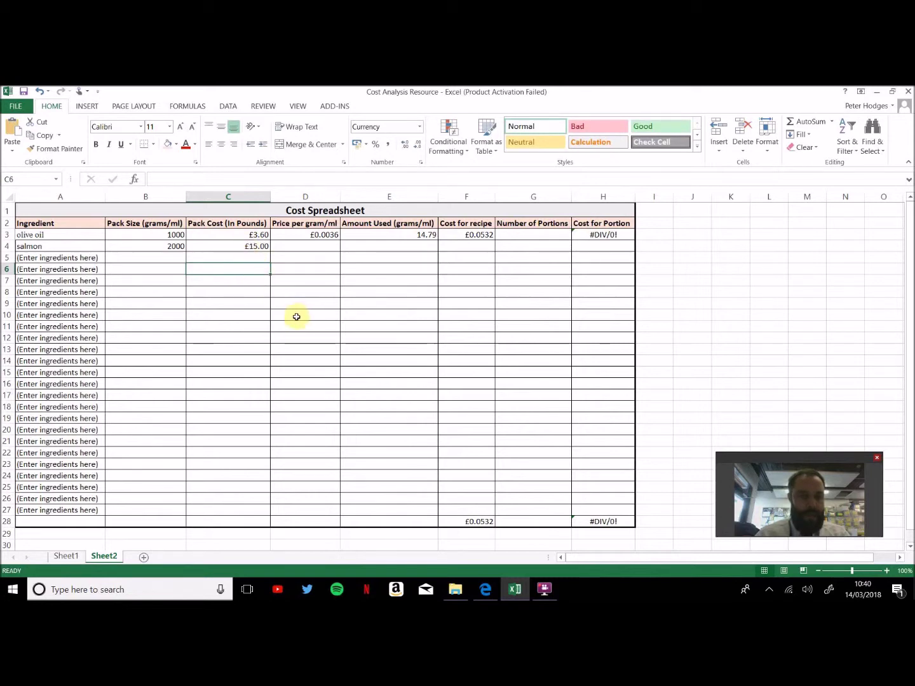
click(307, 249)
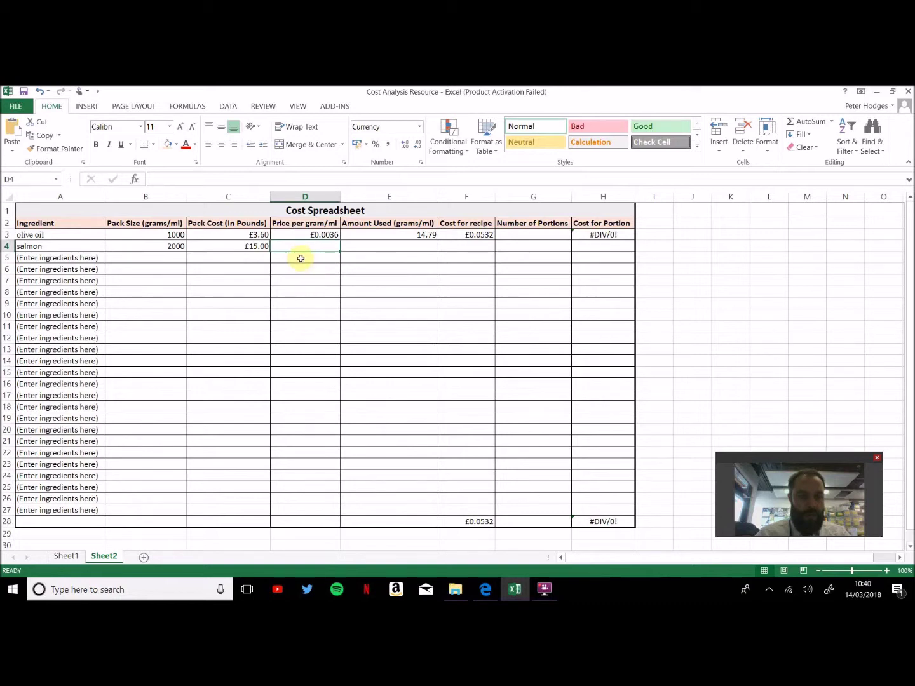
Fill D3's price-per-gram formula down to row 28 and enter 2000 as salmon's amount used
click(317, 237)
drag(340, 239, 336, 528)
click(318, 250)
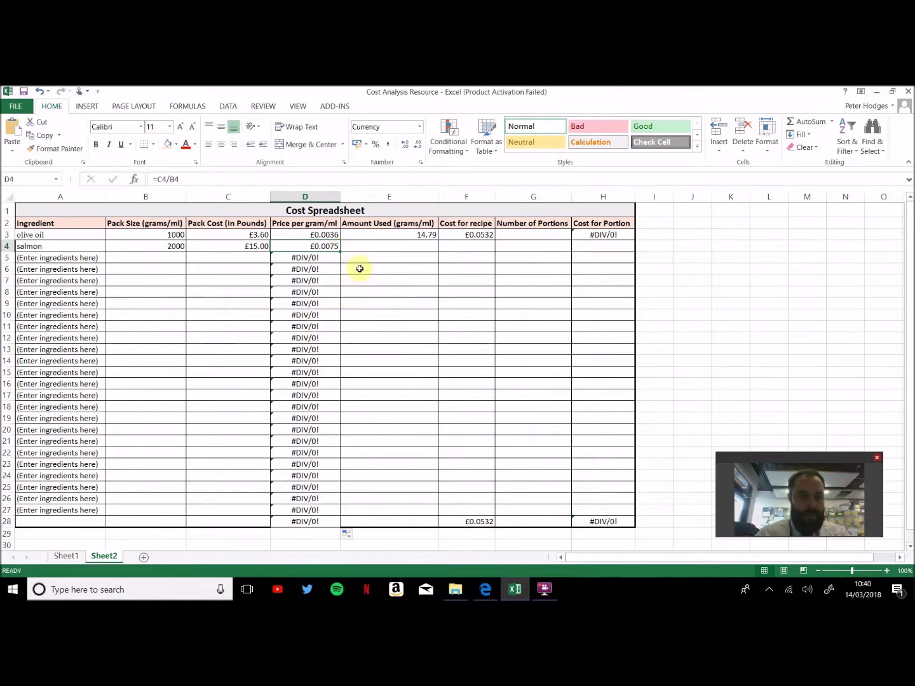
click(410, 246)
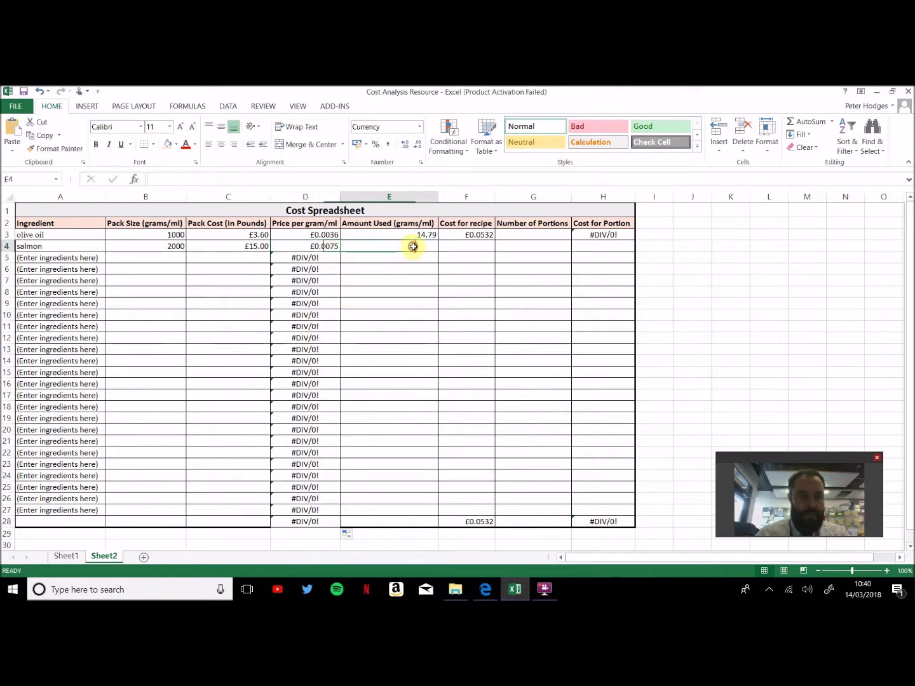
text(20)
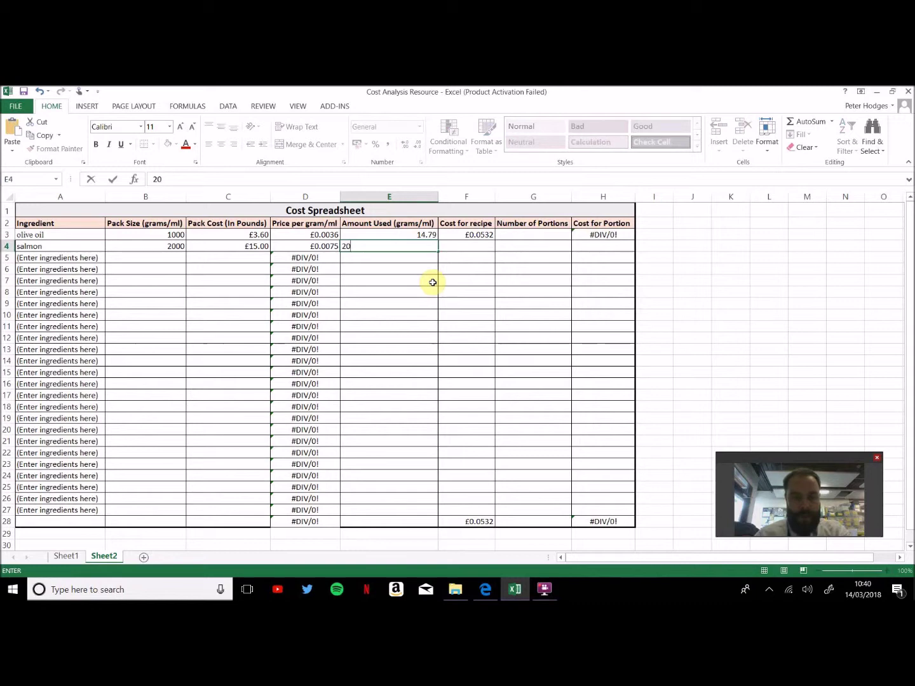
text(00)
Copy the recipe cost formula from F3 into salmon's row only, giving £15.0000
click(480, 235)
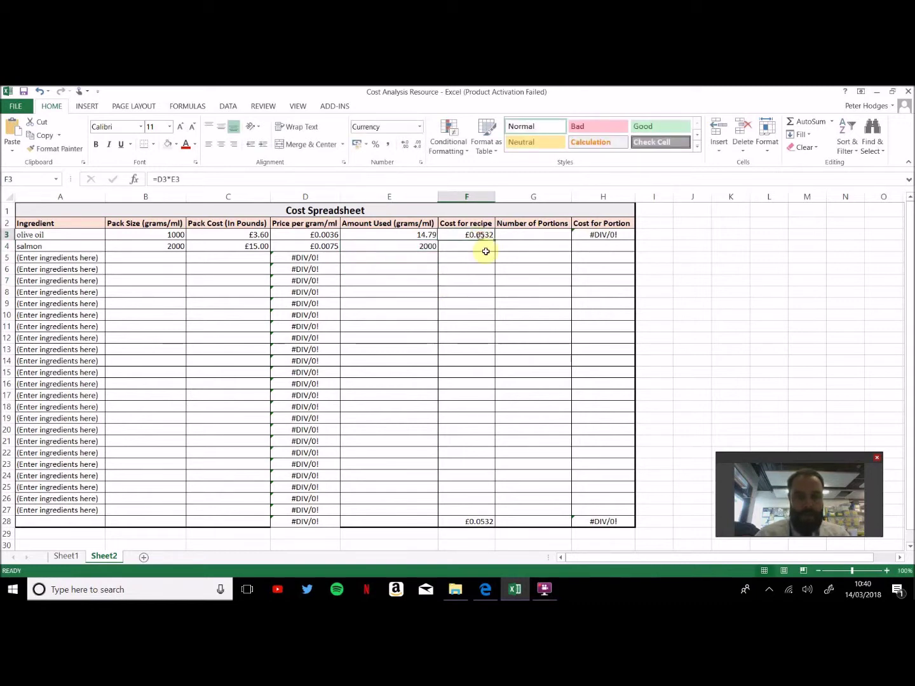
drag(495, 240, 484, 510)
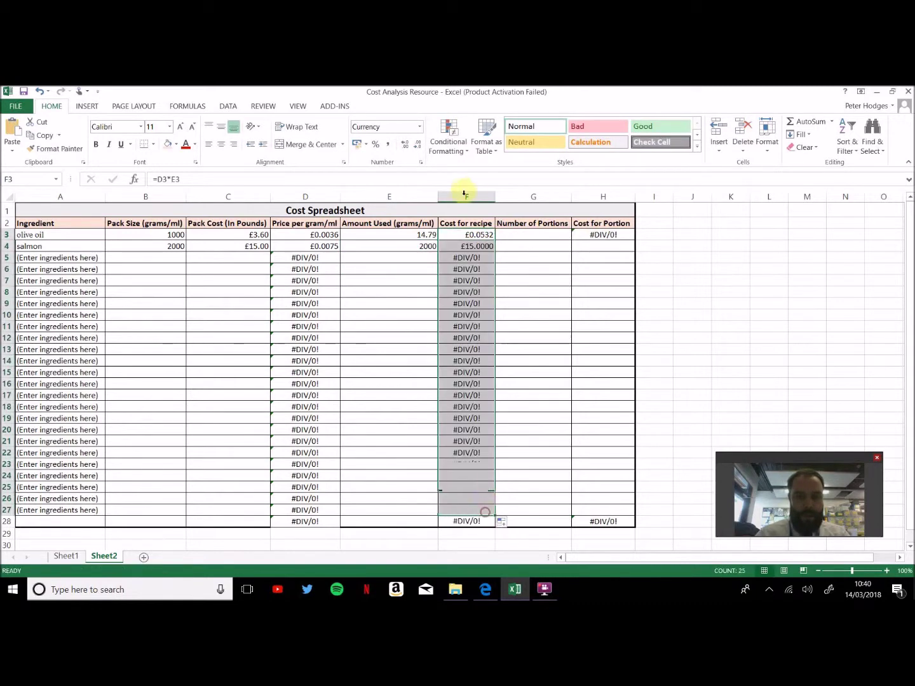
click(471, 249)
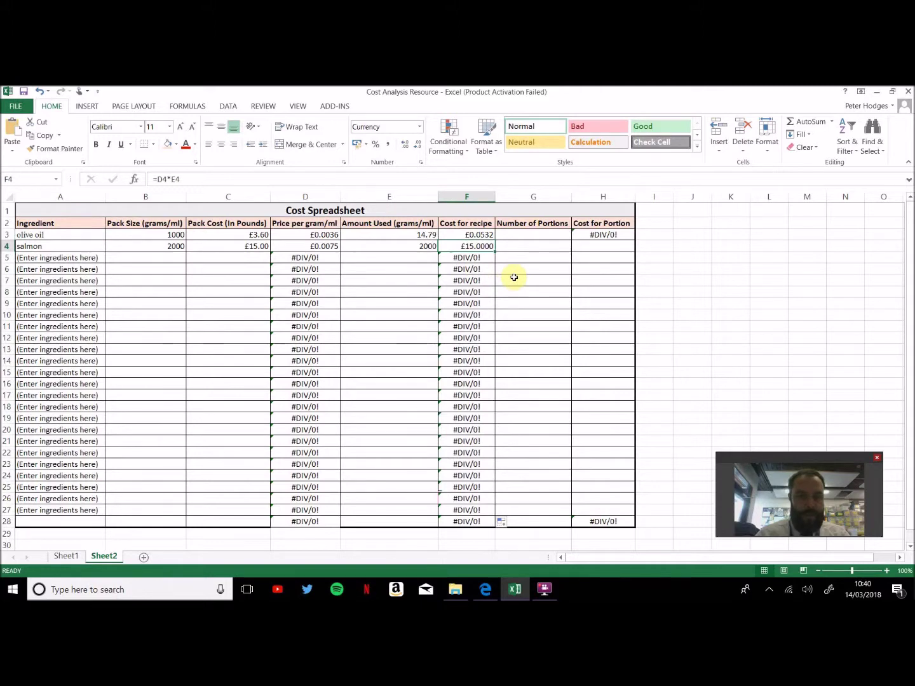
key(ctrl+z)
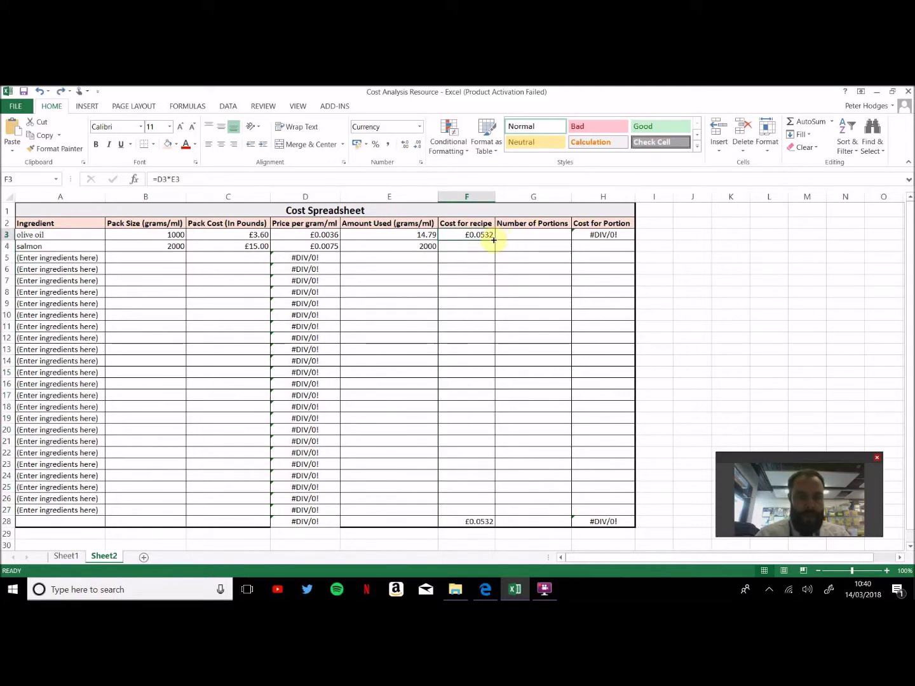
drag(494, 241, 494, 251)
Clear the #DIV/0! errors from D5:D28 in the price-per-gram column
drag(305, 258, 308, 528)
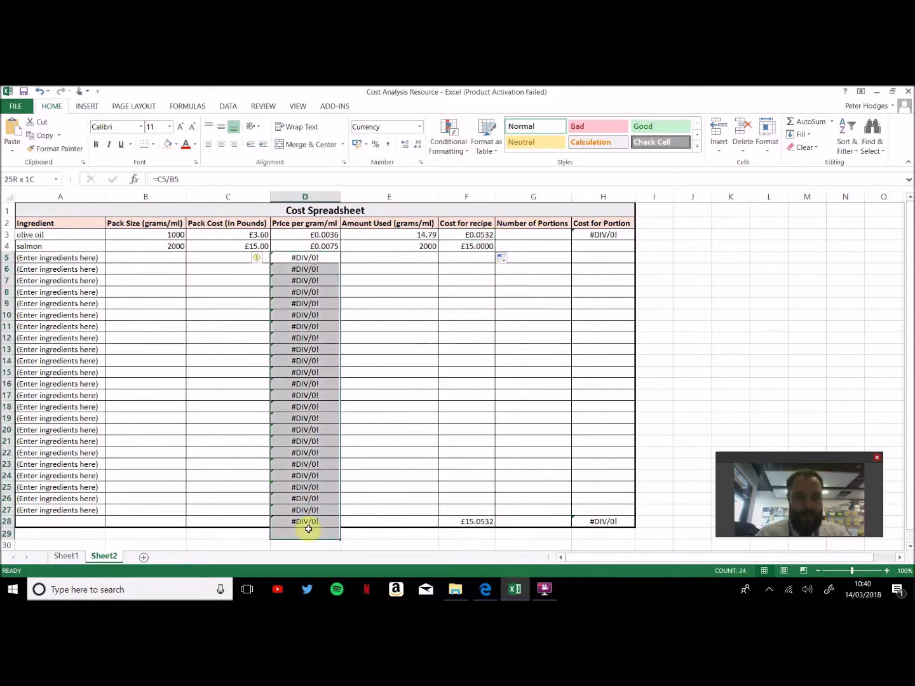
key(Delete)
click(490, 256)
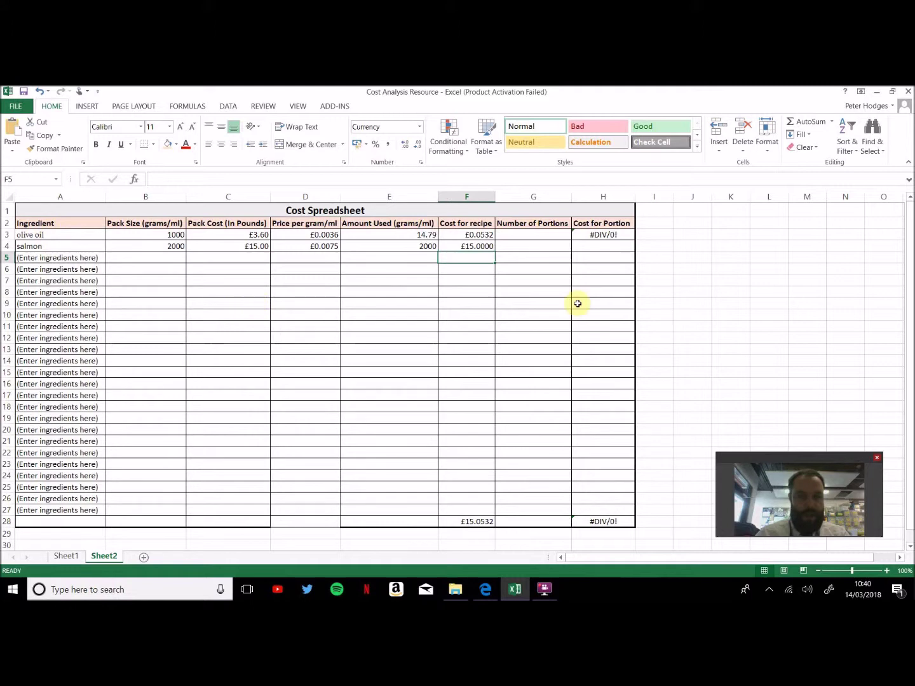
Extend the cost per portion formula from H3 to salmon's row
click(610, 238)
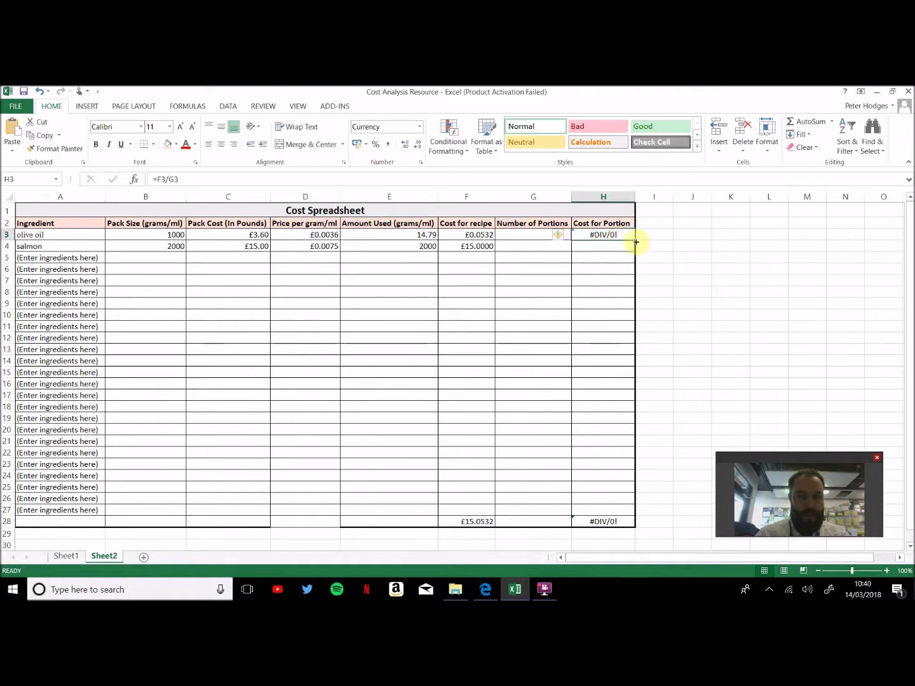
drag(633, 242, 634, 251)
click(527, 232)
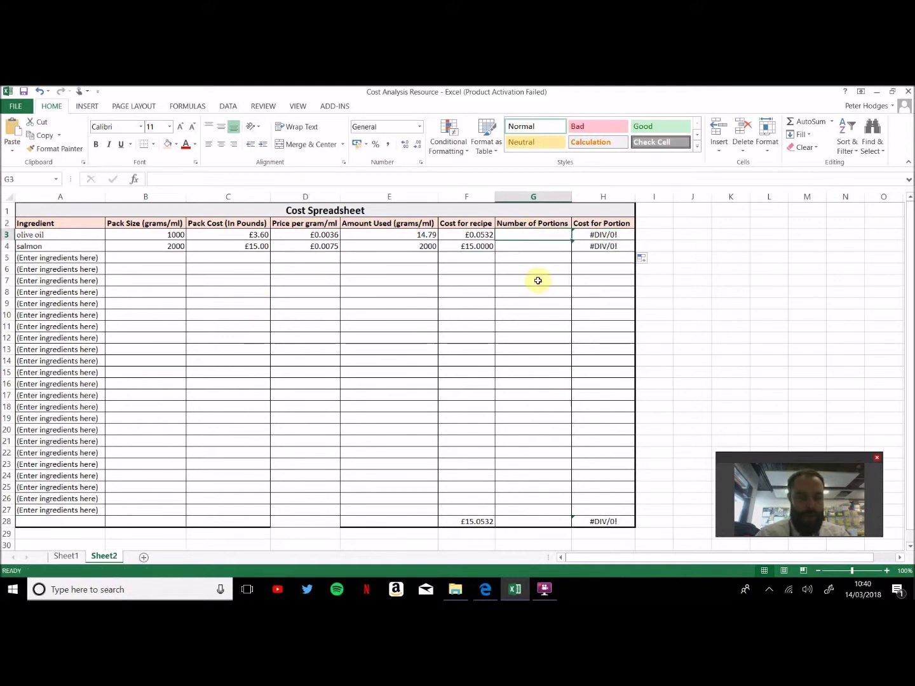
Check the roast salmon recipe's servings in Edge, then return to Excel
key(alt+Tab)
scroll(487, 341, up, 1)
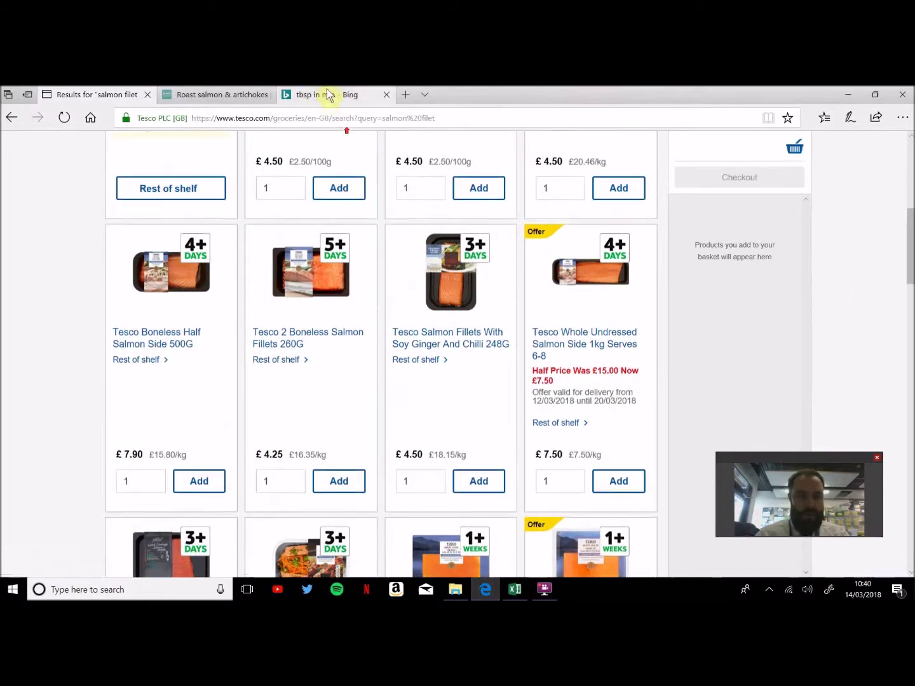
click(219, 97)
scroll(499, 340, up, 8)
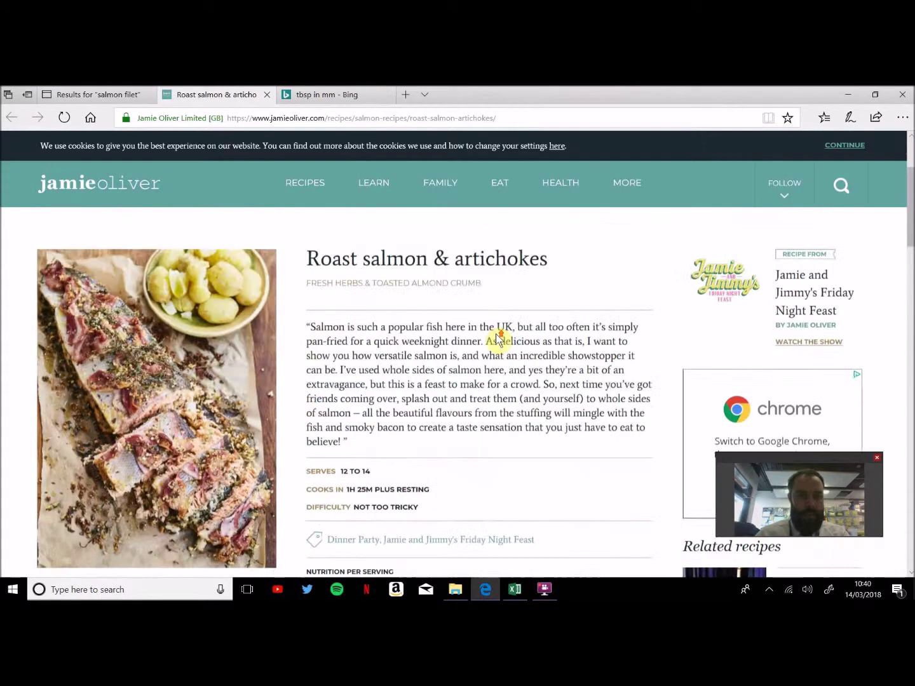
scroll(488, 375, down, 2)
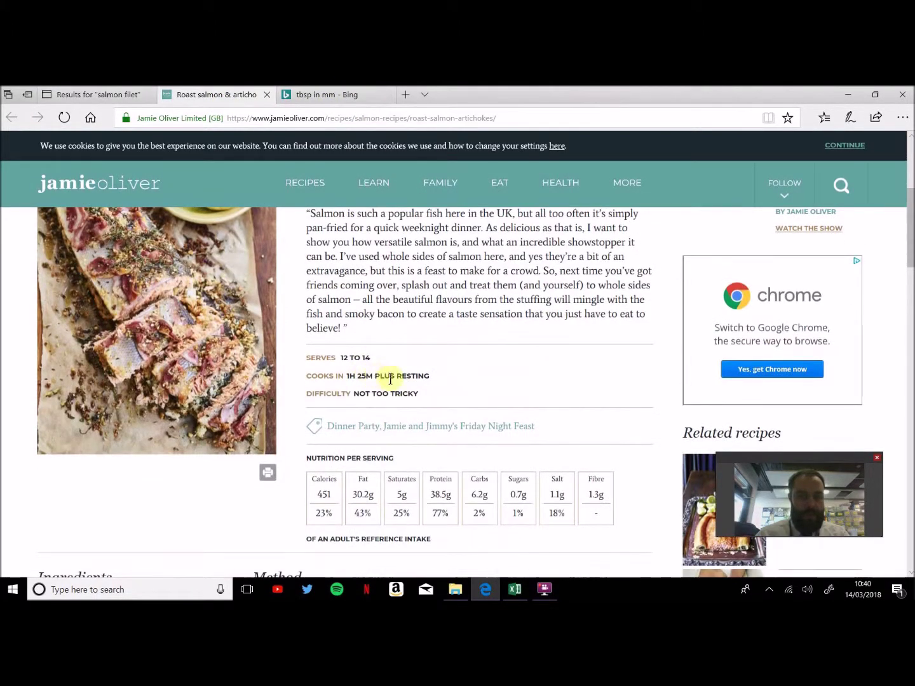
key(alt+Tab)
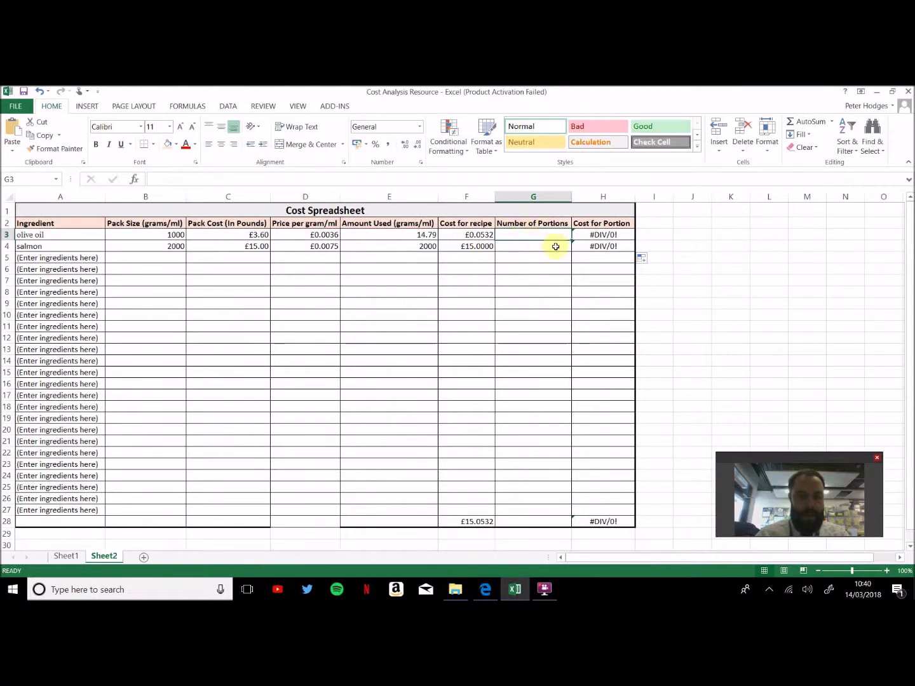
Set 12 portions for olive oil and salmon, then inspect the F28 and H28 SUM totals
text(12)
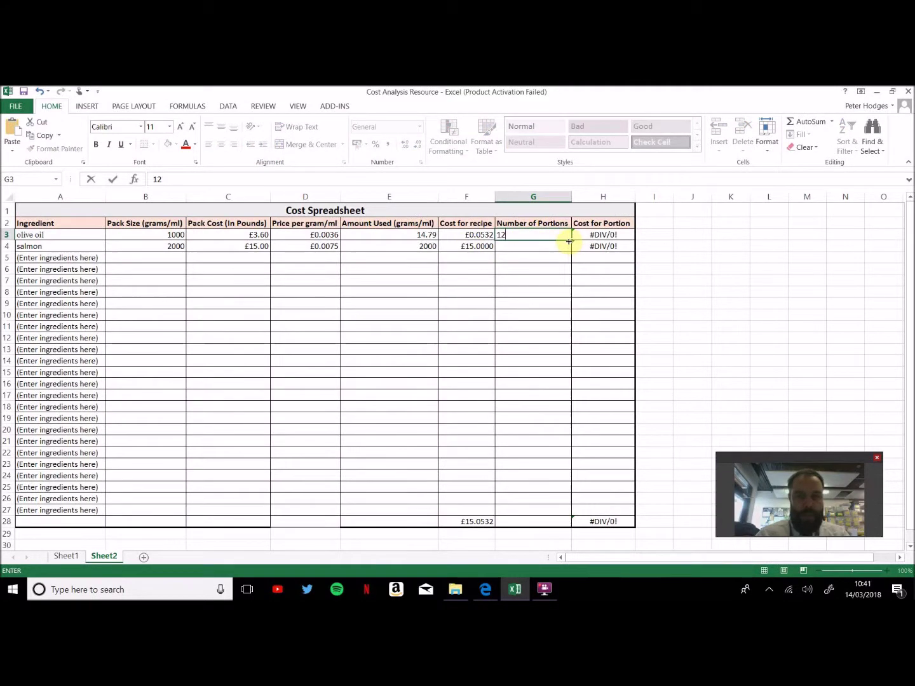
drag(574, 241, 575, 249)
click(552, 281)
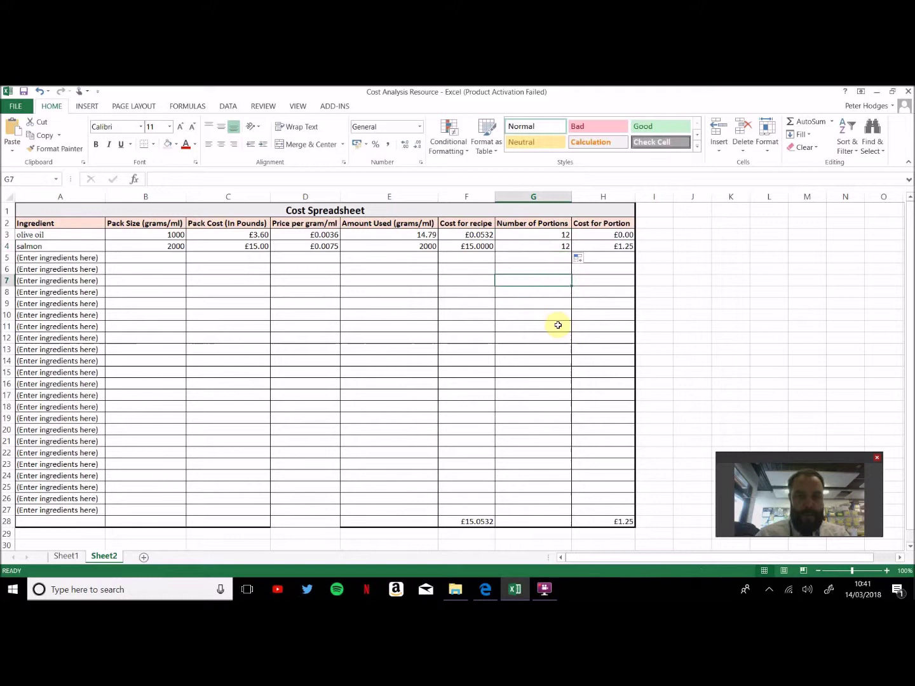
click(488, 520)
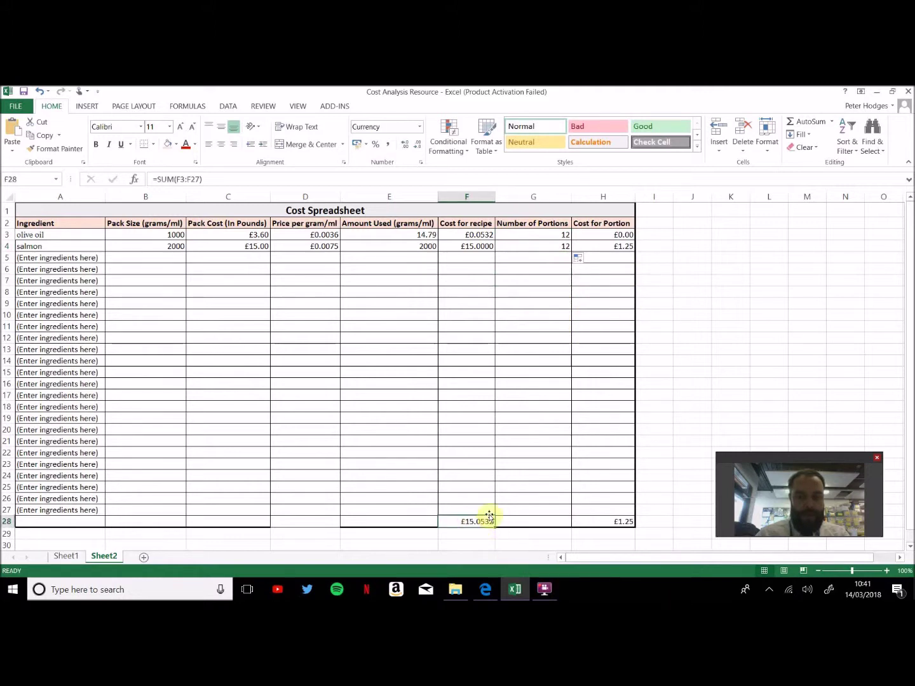
click(620, 522)
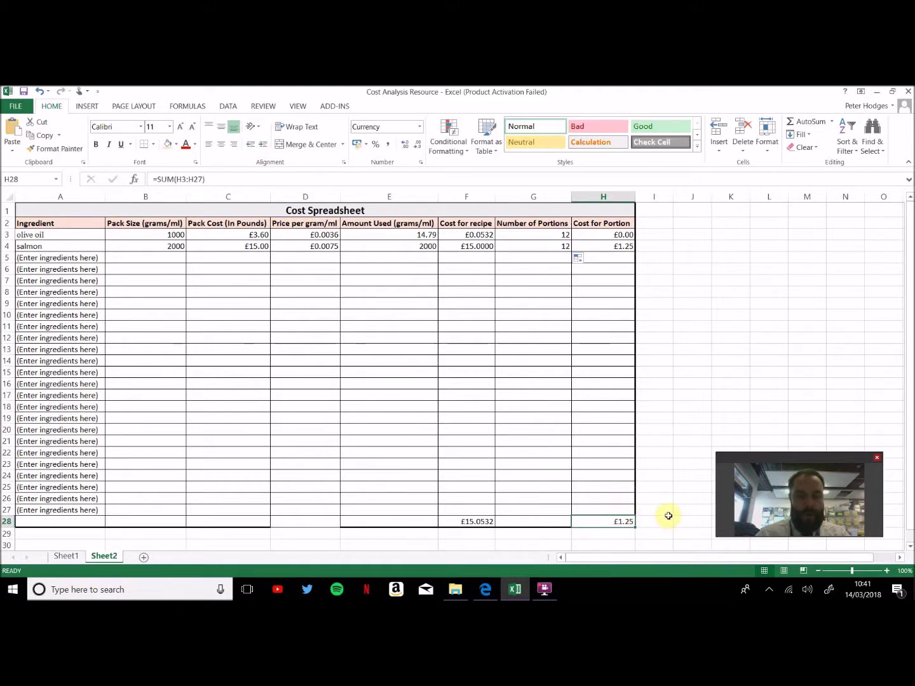